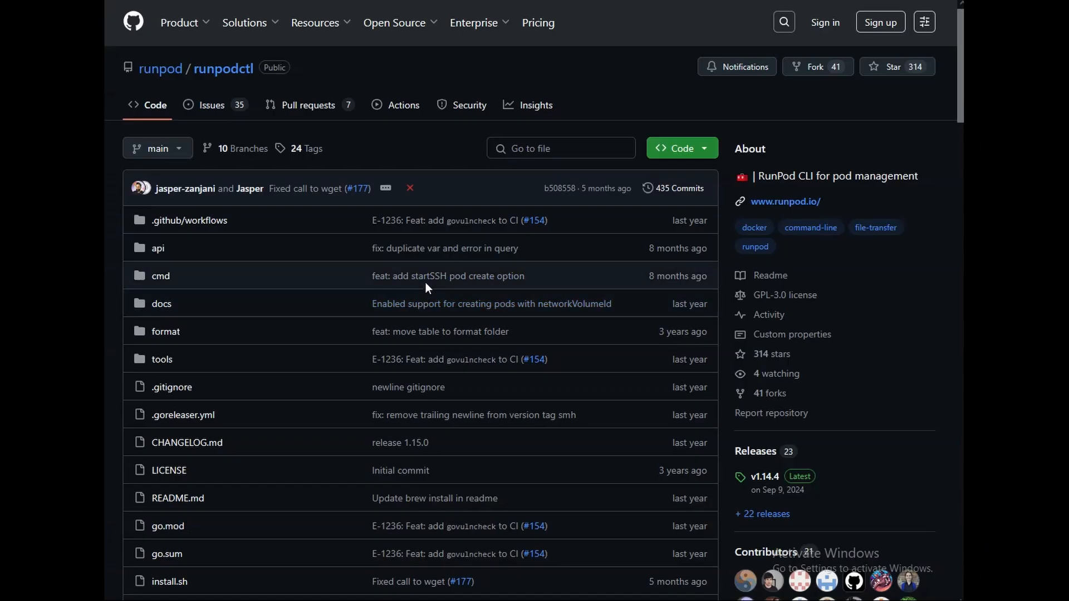
# Examine the installation instructions for each operating system in the runpodctl repository's README
pyautogui.scroll(-15, 534, 301)
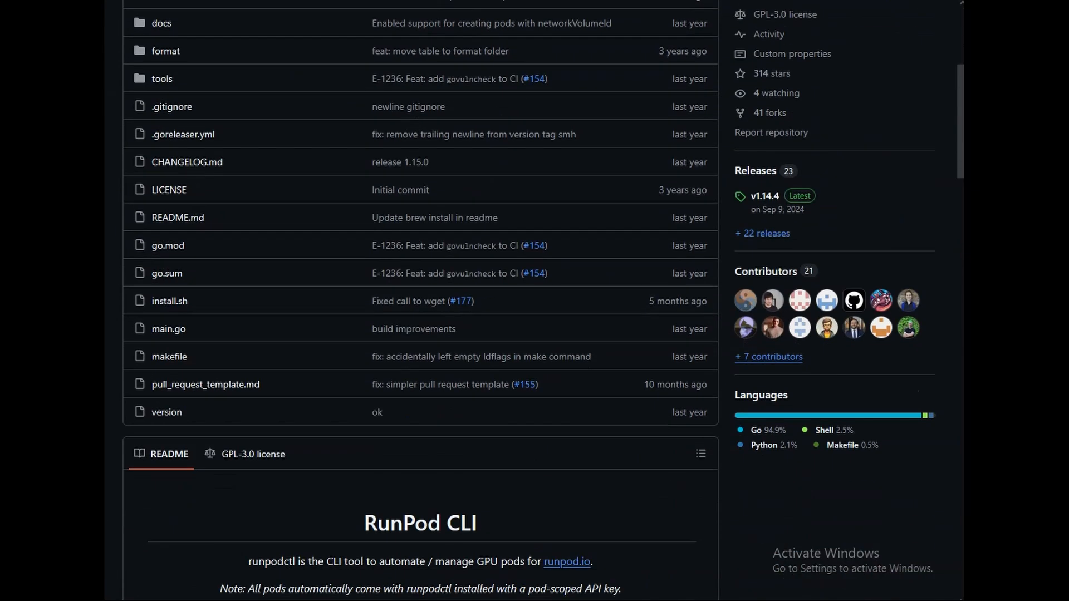
pyautogui.scroll(-1, 421, 312)
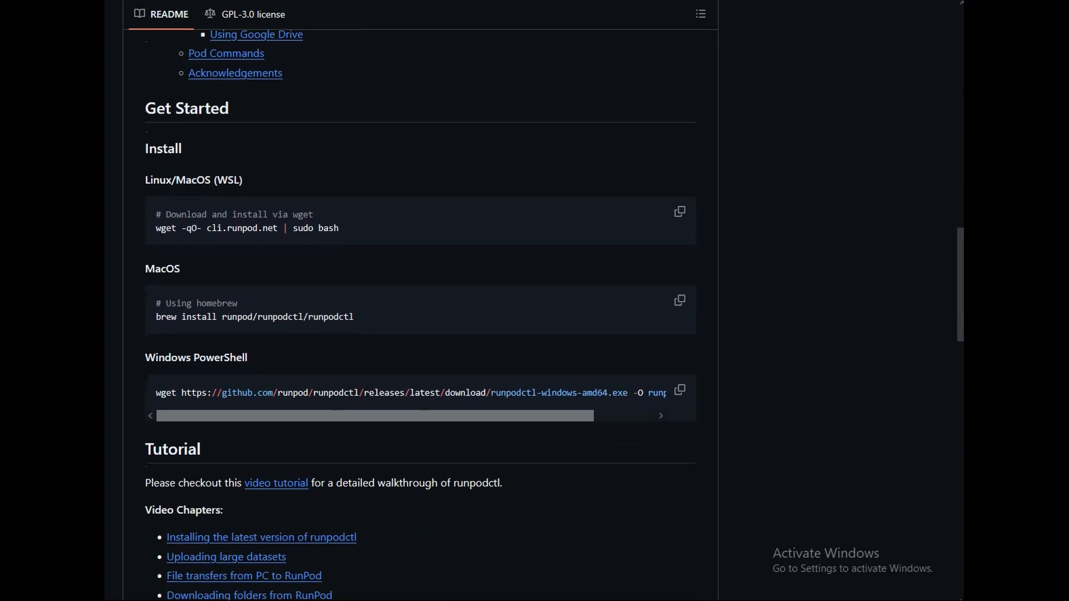
pyautogui.scroll(-2, 764, 260)
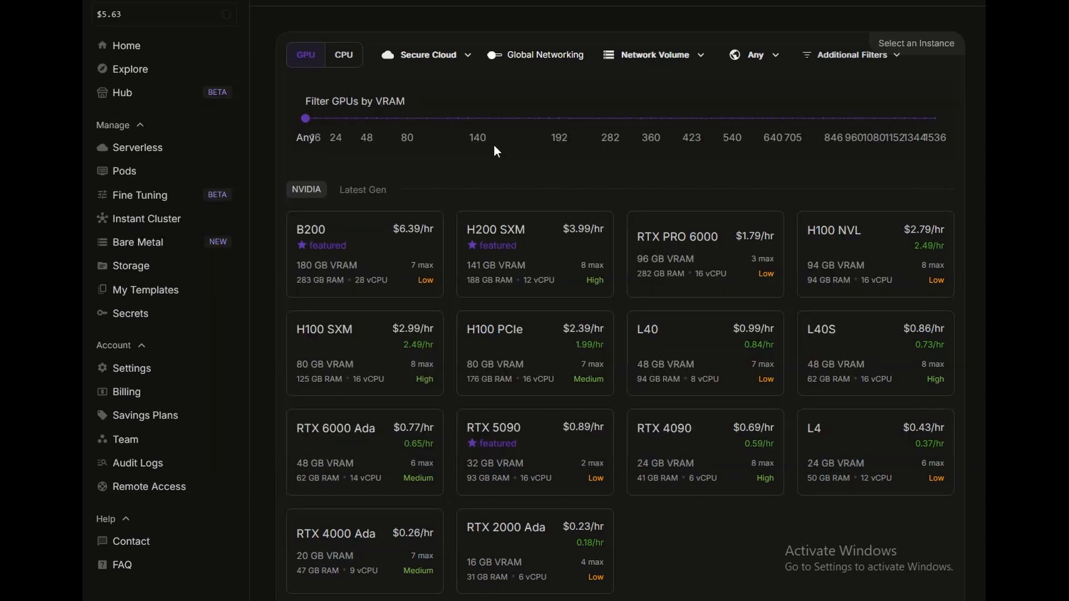
# Set up a new API key named "windows" in the RunPod account settings
pyautogui.click(150, 369)
pyautogui.scroll(-6, 795, 318)
pyautogui.click(353, 351)
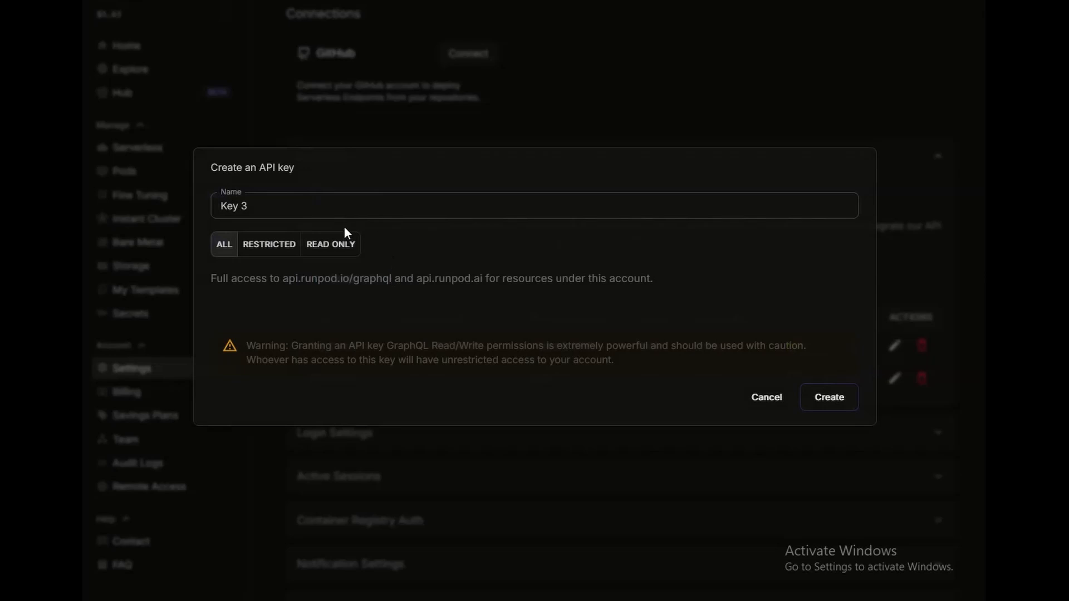
pyautogui.click(265, 206)
pyautogui.write('windows')
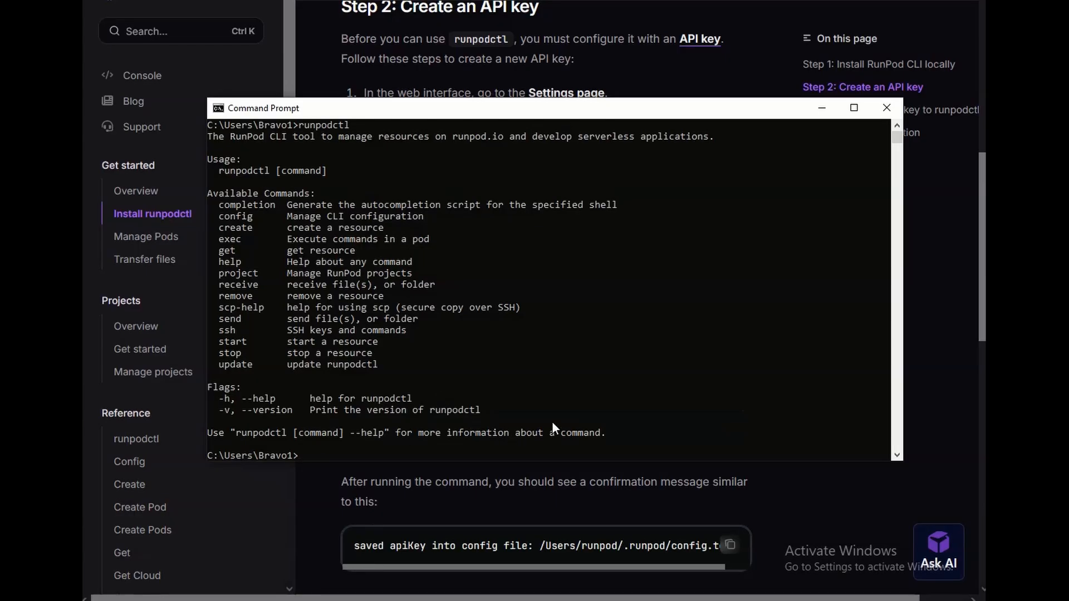
pyautogui.scroll(1, 553, 421)
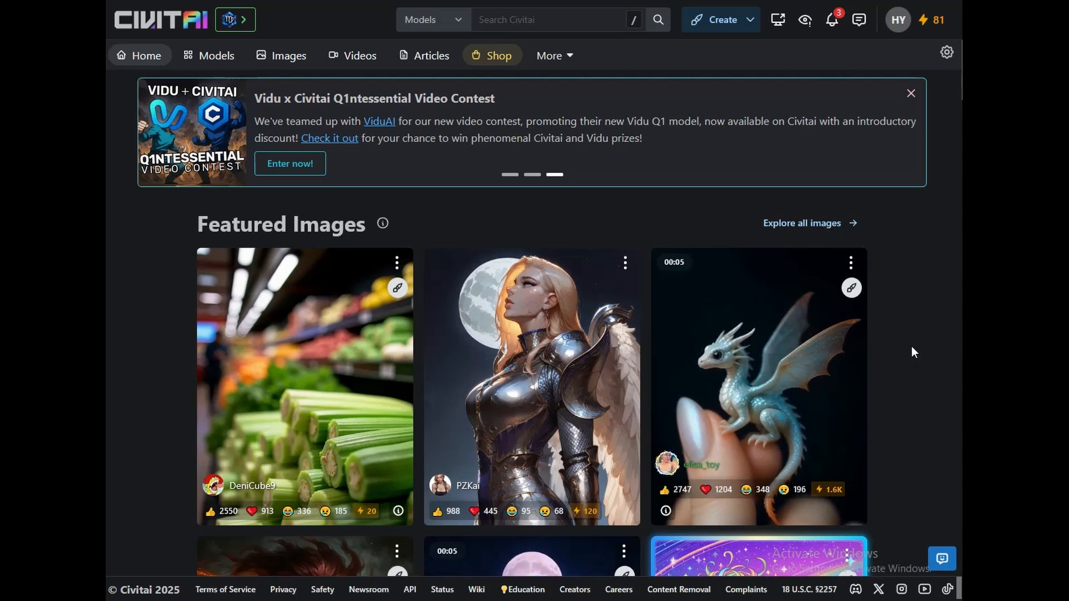
# Look through the account settings page on Civitai, past the content controls
pyautogui.click(932, 527)
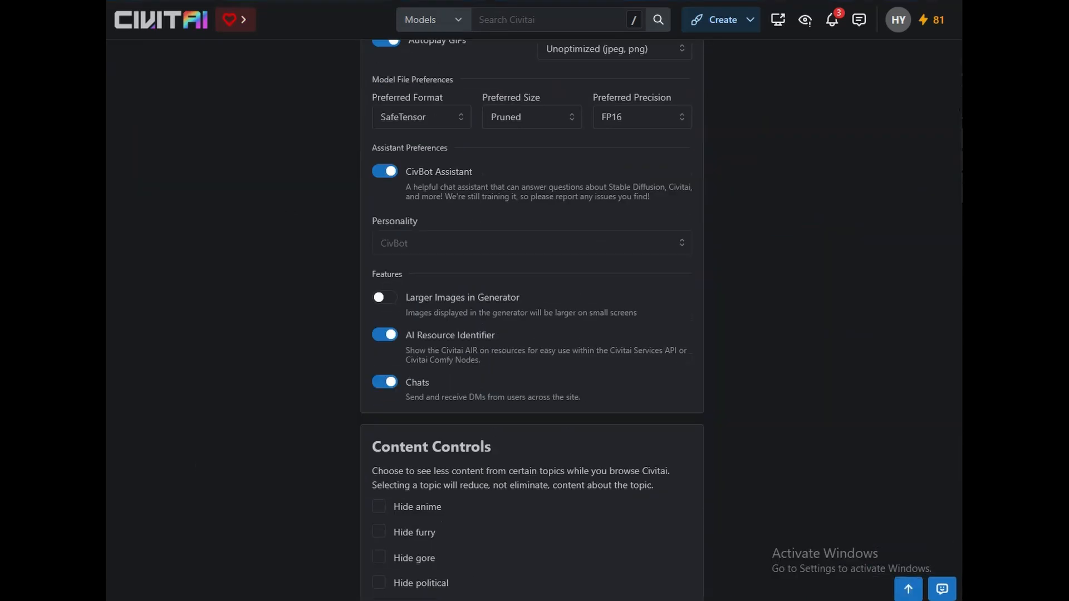
pyautogui.scroll(-7, 532, 320)
pyautogui.scroll(-8, 532, 320)
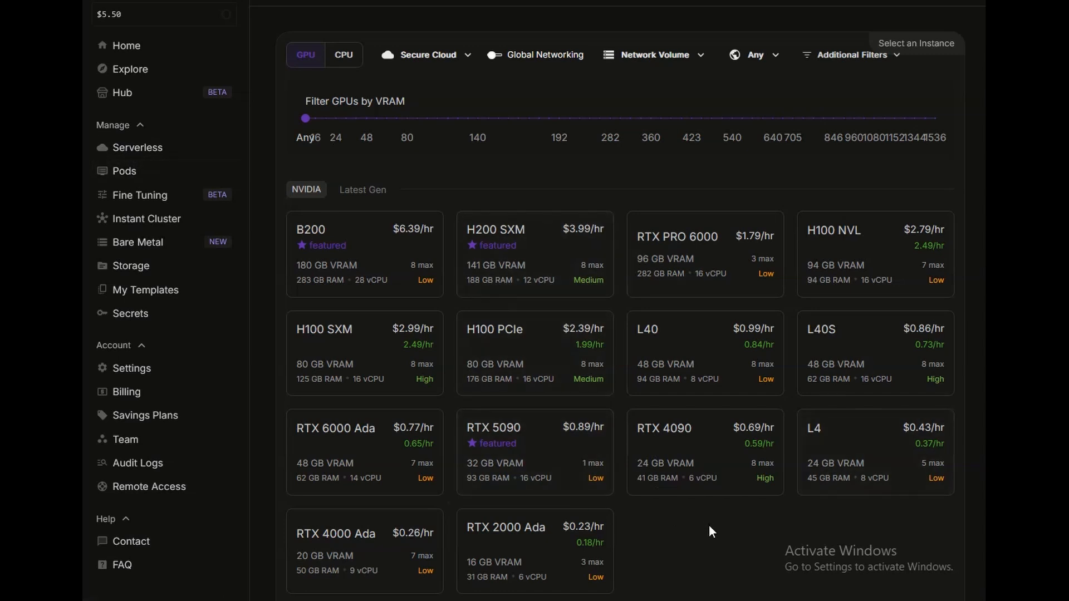
# Select the L4 GPU with 24 GB VRAM for a new pod on RunPod
pyautogui.moveTo(112, 13)
pyautogui.moveTo(683, 448)
pyautogui.click(885, 453)
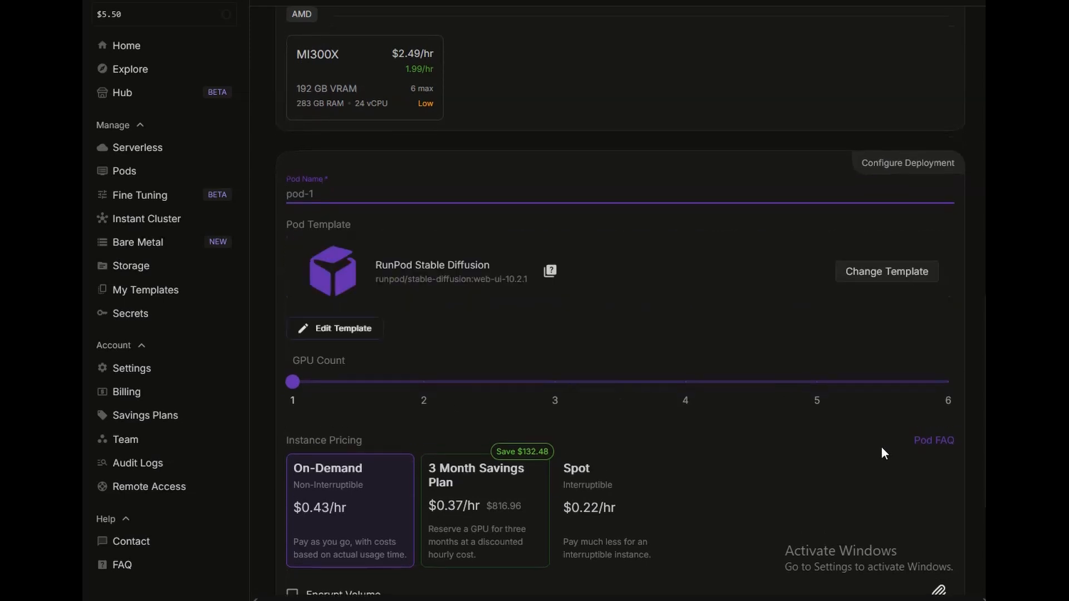
# Find the community Stable Diffusion template web-ui-10.2.1 with the search "stab", apply it to the pod, and deploy it on demand
pyautogui.click(888, 273)
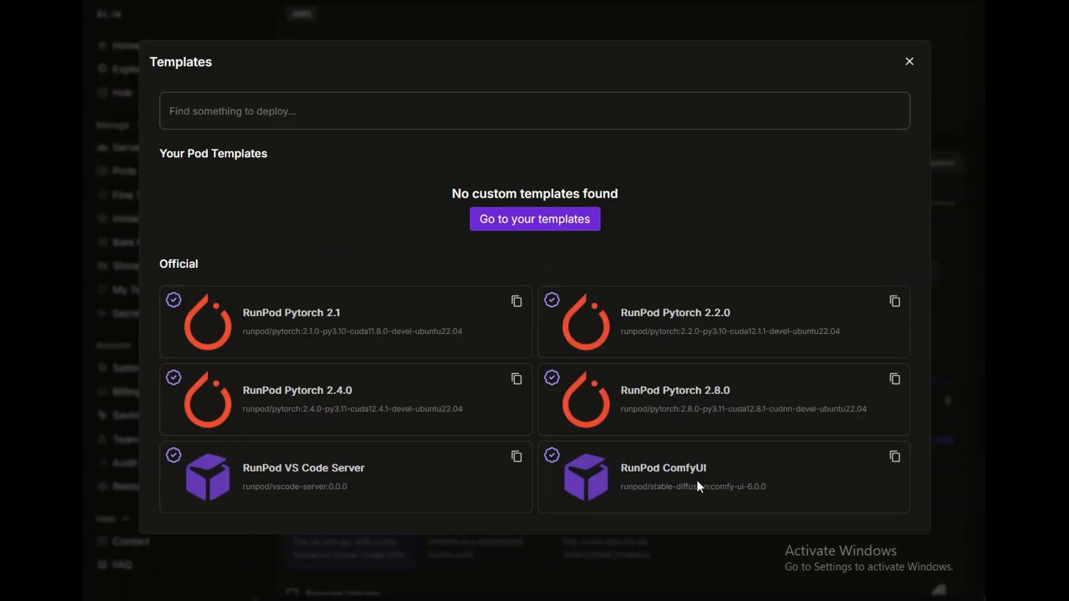
pyautogui.click(251, 68)
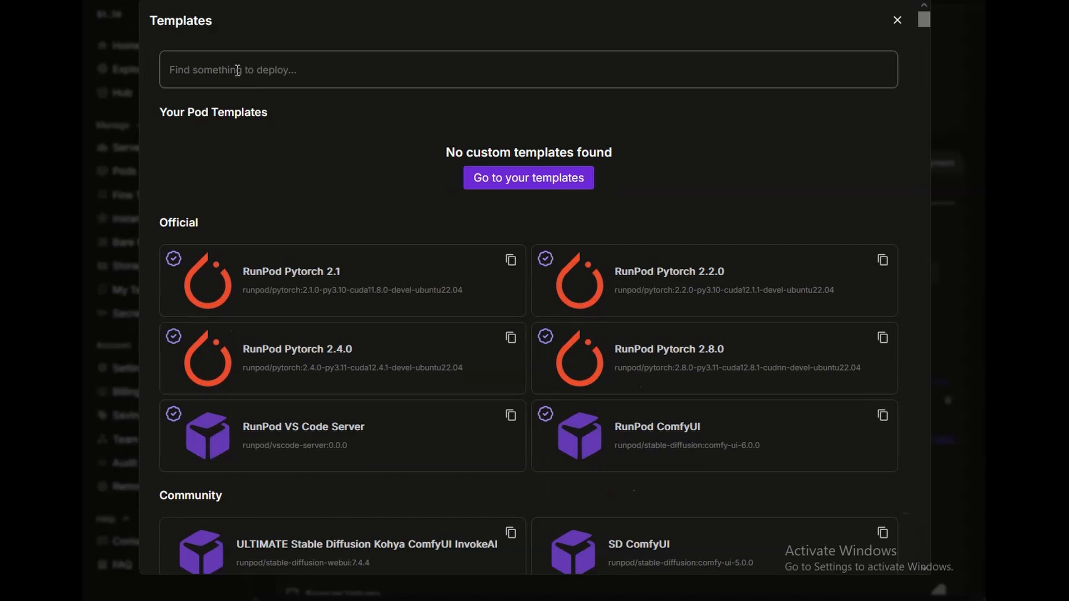
pyautogui.write('stab')
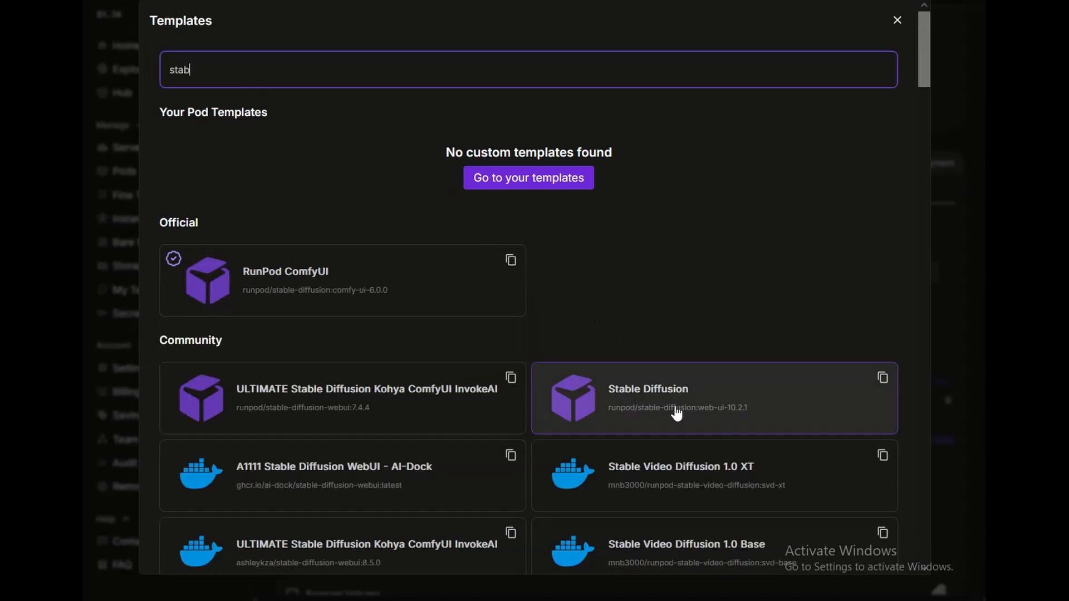
pyautogui.click(628, 414)
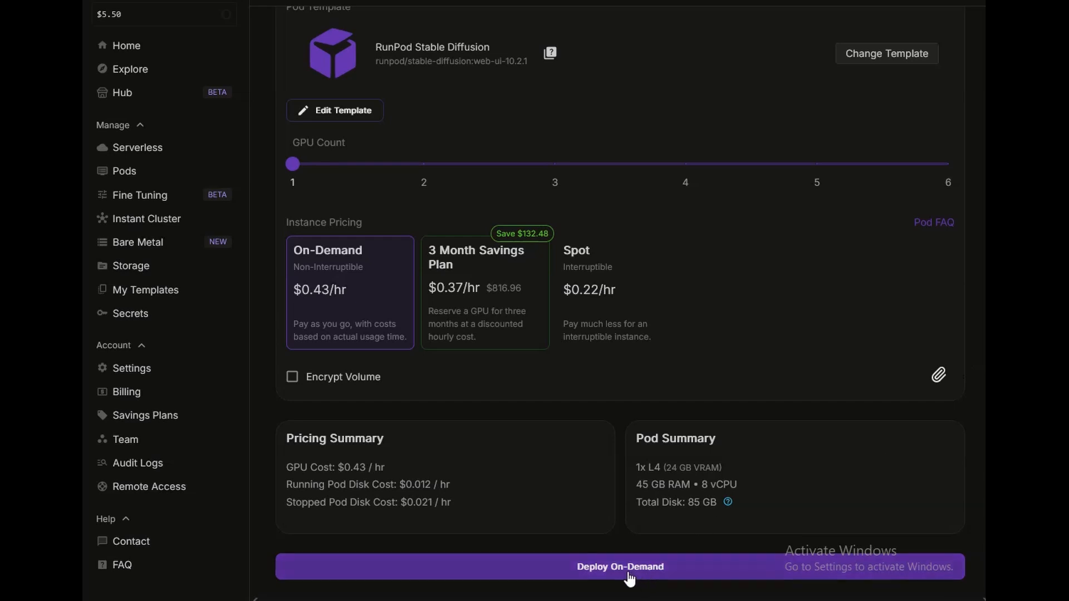
pyautogui.click(639, 571)
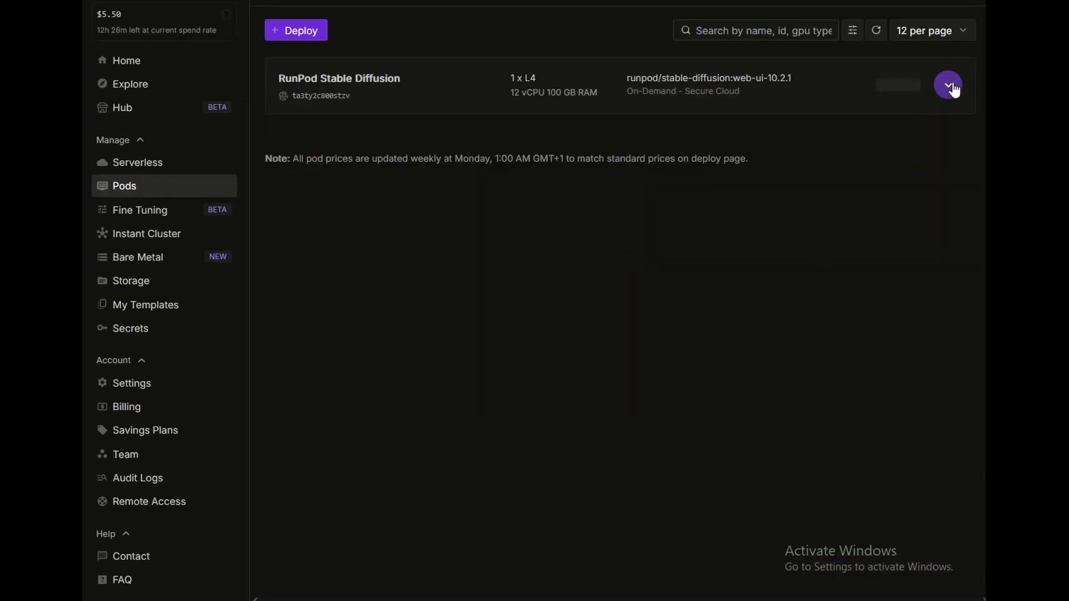
# Expand the deployed pod's details and review its container logs
pyautogui.click(941, 86)
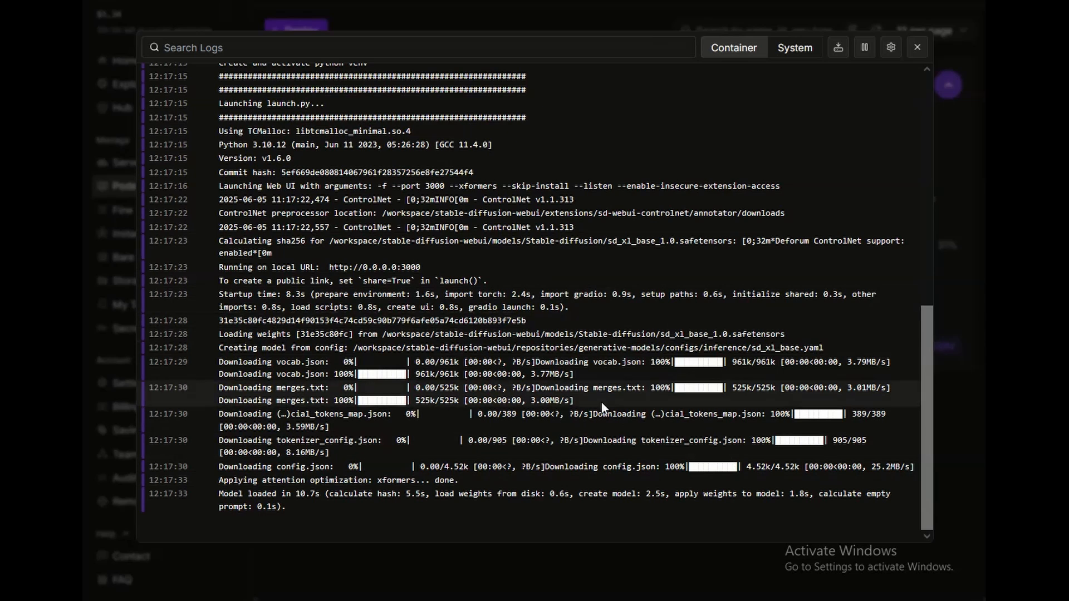
pyautogui.click(919, 48)
# Check the pod's connection options and read the description of its RunPod Stable Diffusion template
pyautogui.click(474, 350)
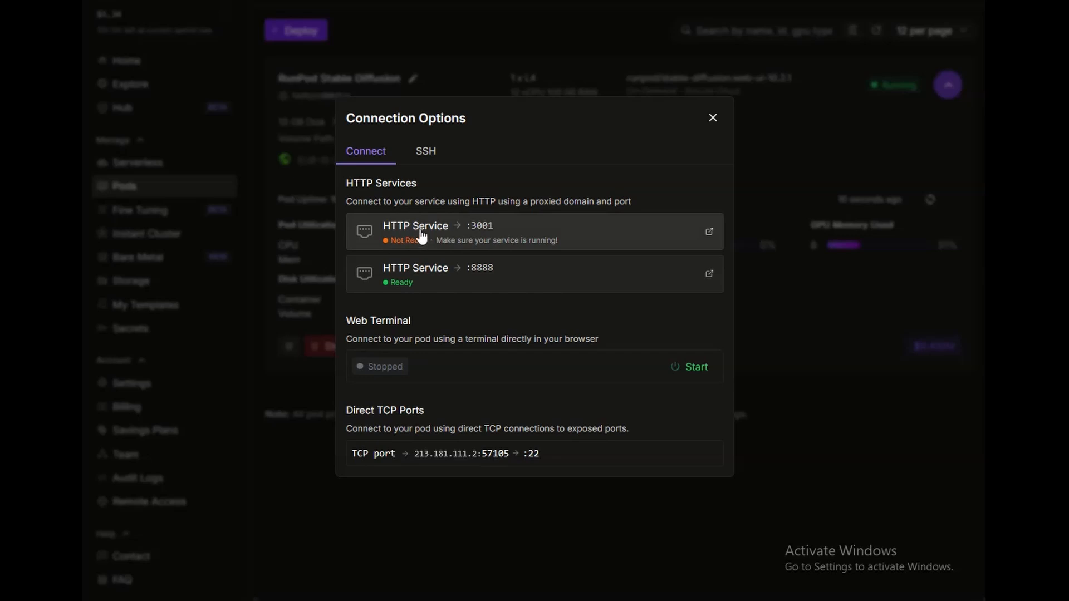
pyautogui.click(508, 233)
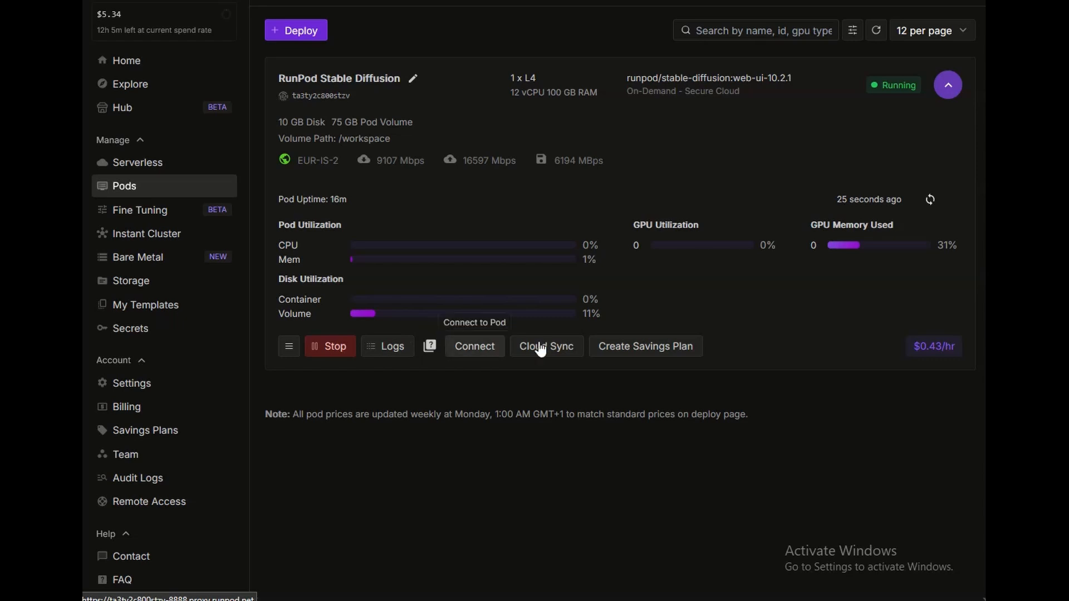
pyautogui.click(431, 349)
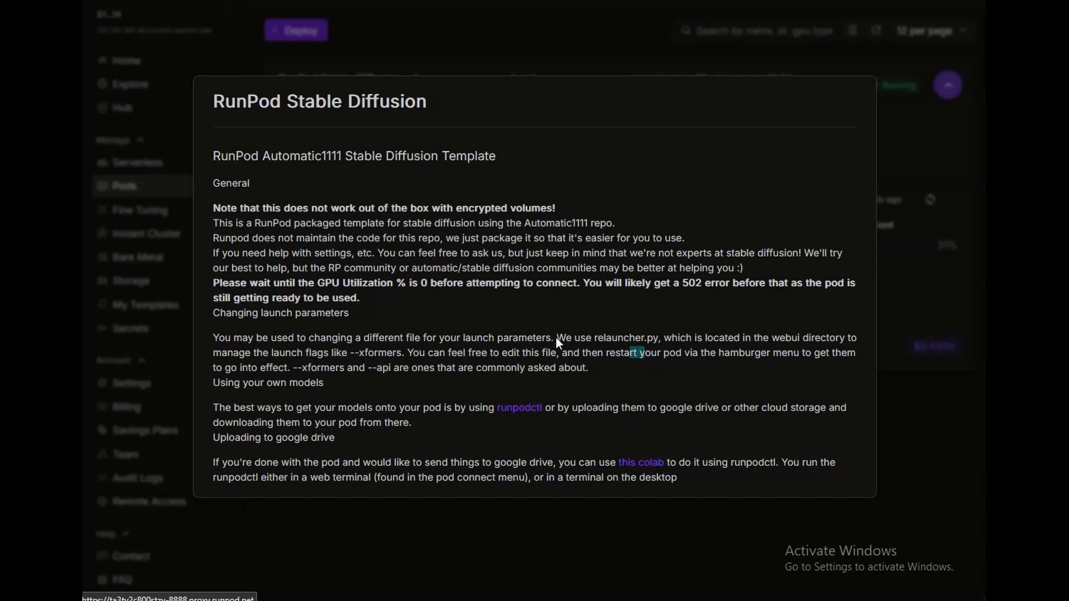
pyautogui.click(619, 526)
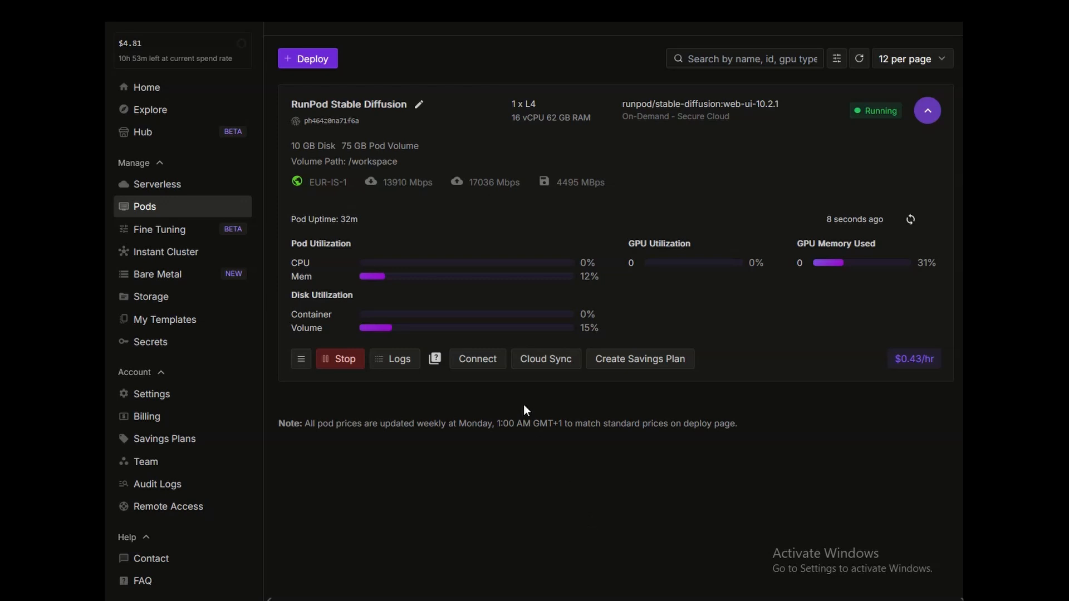
# Start the running pod's web terminal and open it in the browser
pyautogui.click(477, 360)
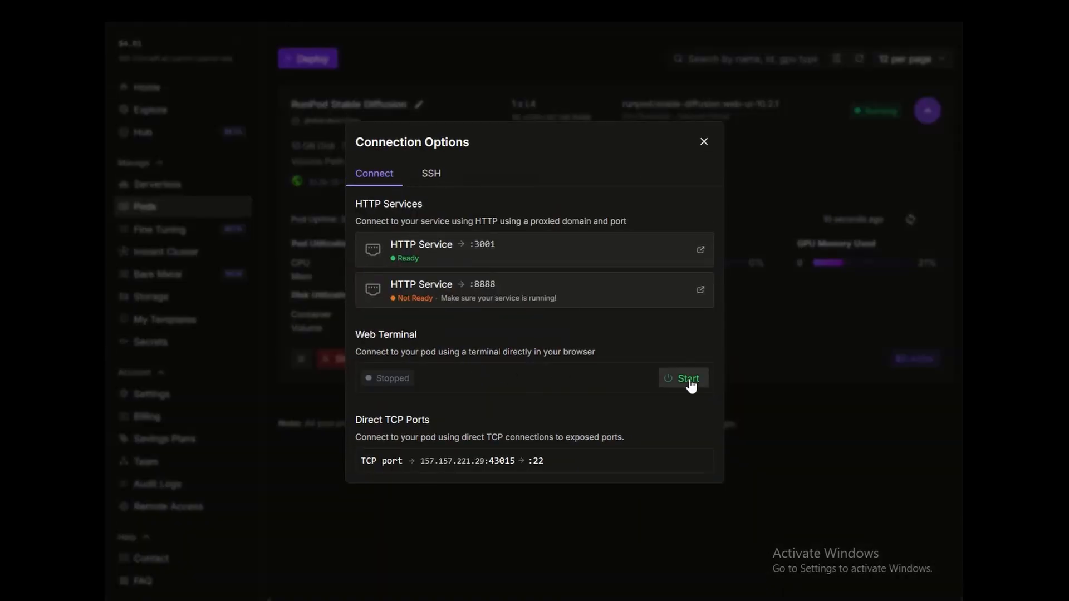
pyautogui.click(690, 383)
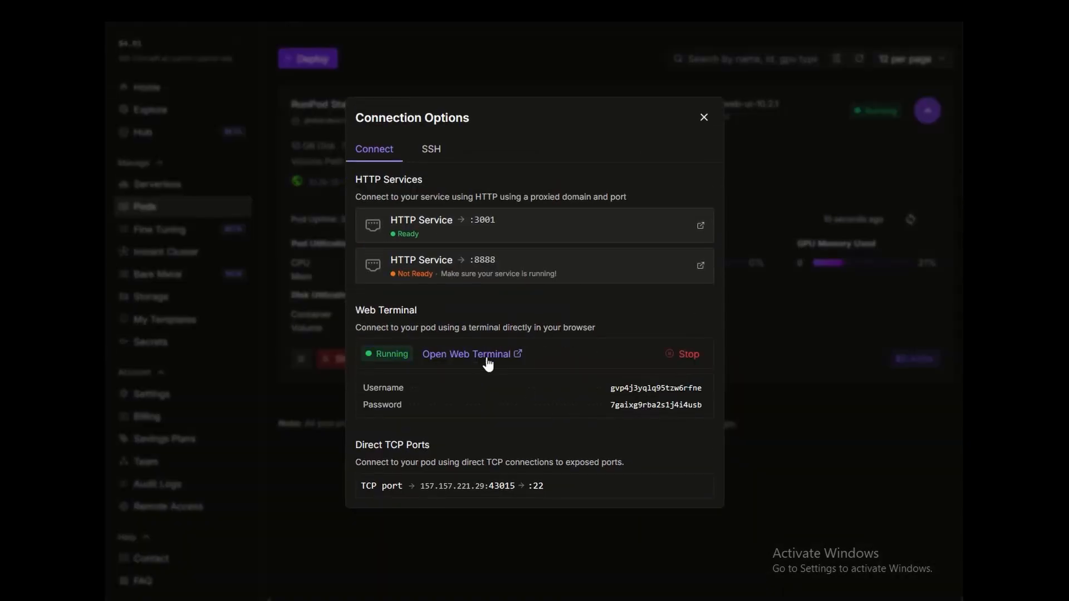
pyautogui.click(483, 356)
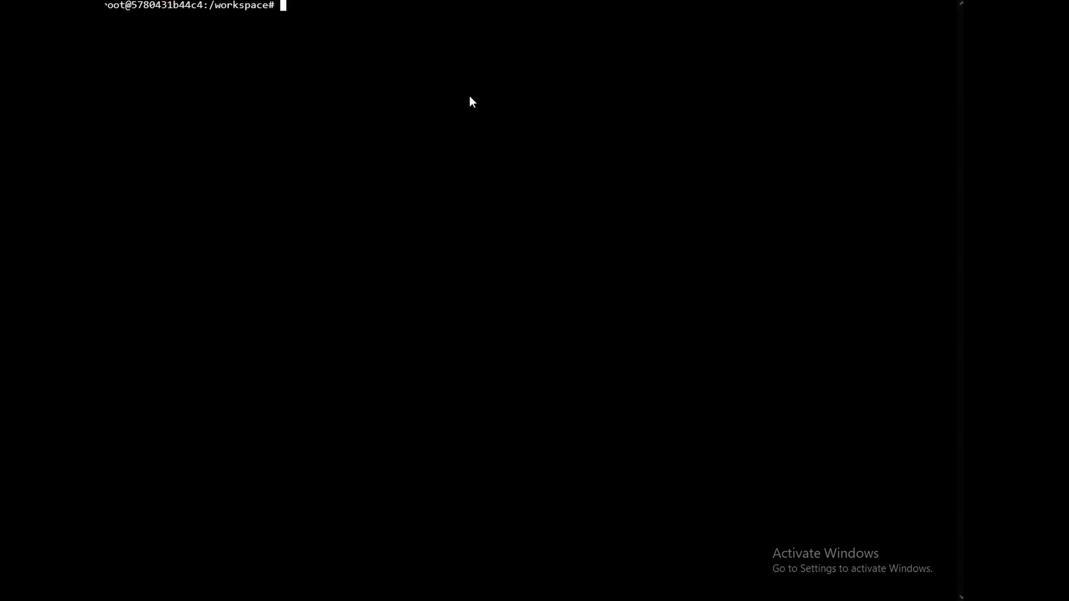
# List the workspace files, then enter the stable-diffusion-webui folder and list its contents
pyautogui.write('c')
pyautogui.press('BackSpace')
pyautogui.write('ls')
pyautogui.press('Return')
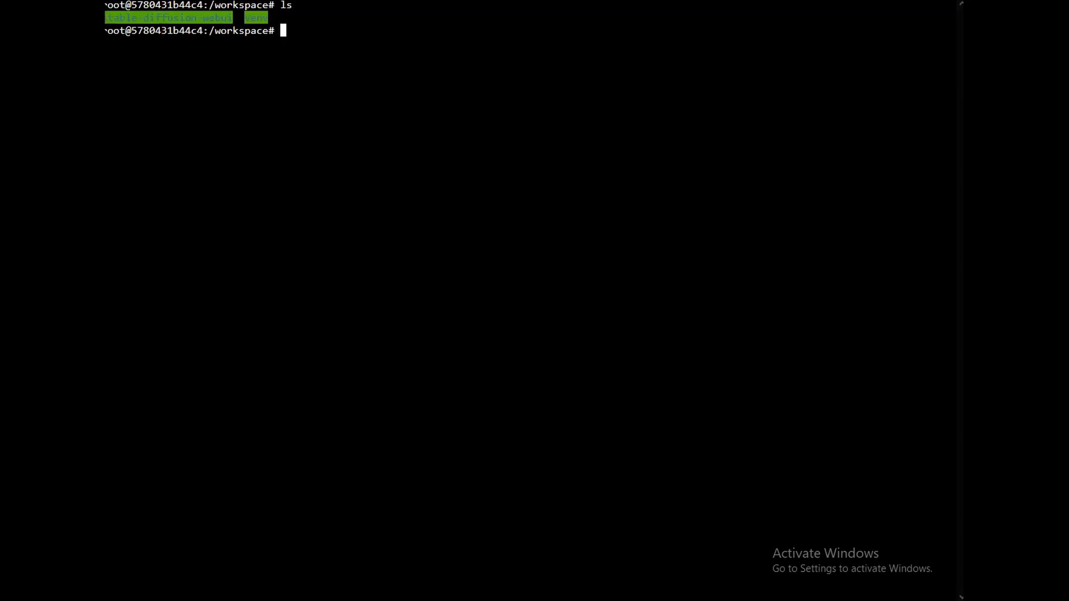
pyautogui.write('cd stab')
pyautogui.press('Tab')
pyautogui.press('Return')
pyautogui.write('ls')
pyautogui.press('Return')
# Enter the models folder inside stable-diffusion-webui and list its contents
pyautogui.write('cd ')
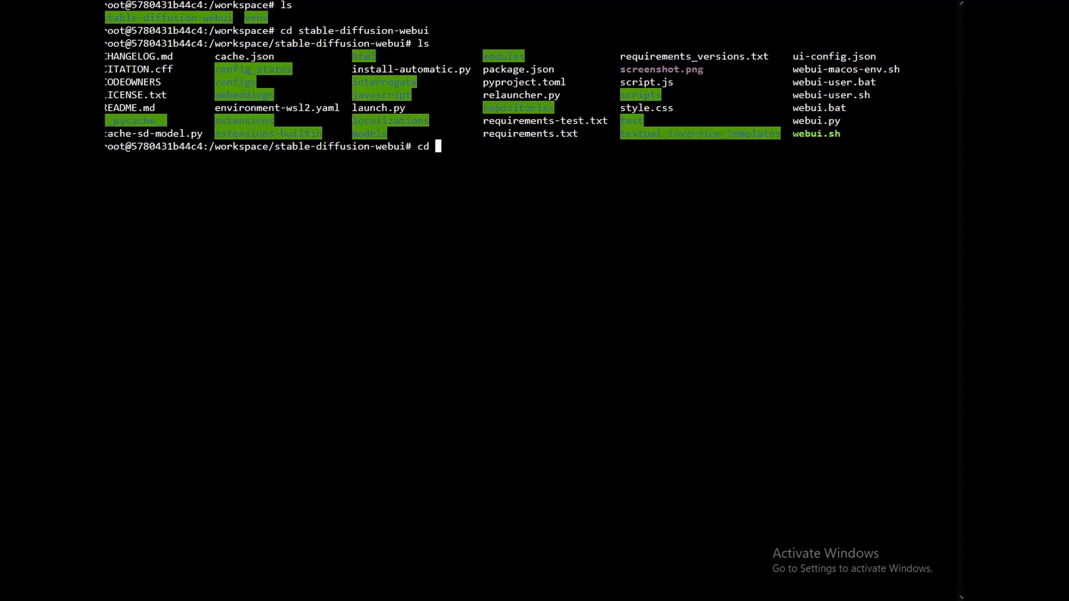
pyautogui.write('models')
pyautogui.press('Return')
pyautogui.write('ls')
pyautogui.press('Return')
# Enter the Stable-diffusion folder inside models and list its checkpoint files
pyautogui.write('cd S')
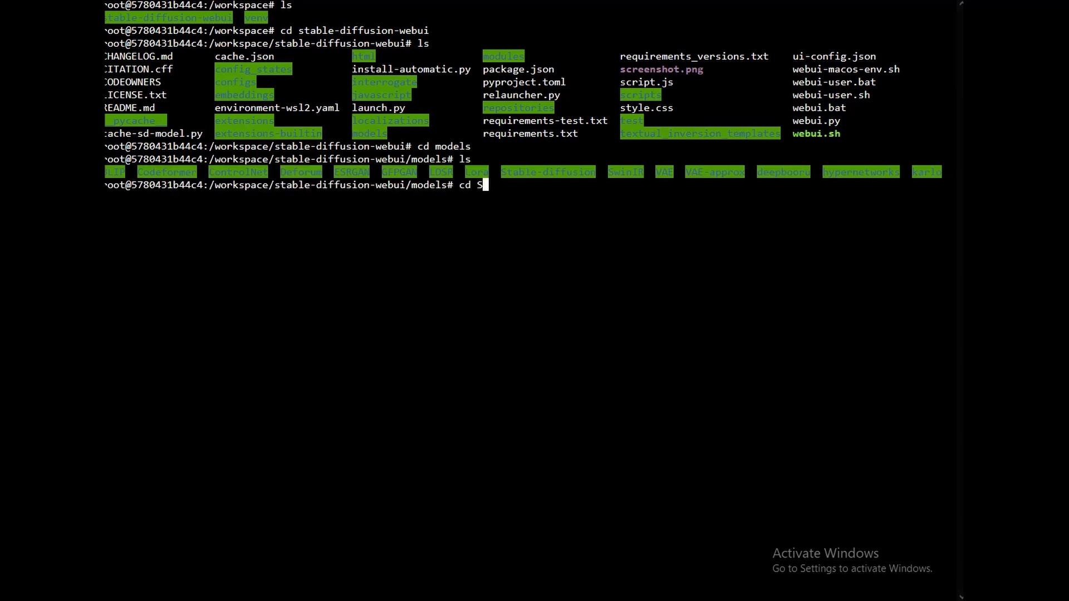
pyautogui.write('t')
pyautogui.press('Tab')
pyautogui.press('Return')
pyautogui.write('ls')
pyautogui.press('Return')
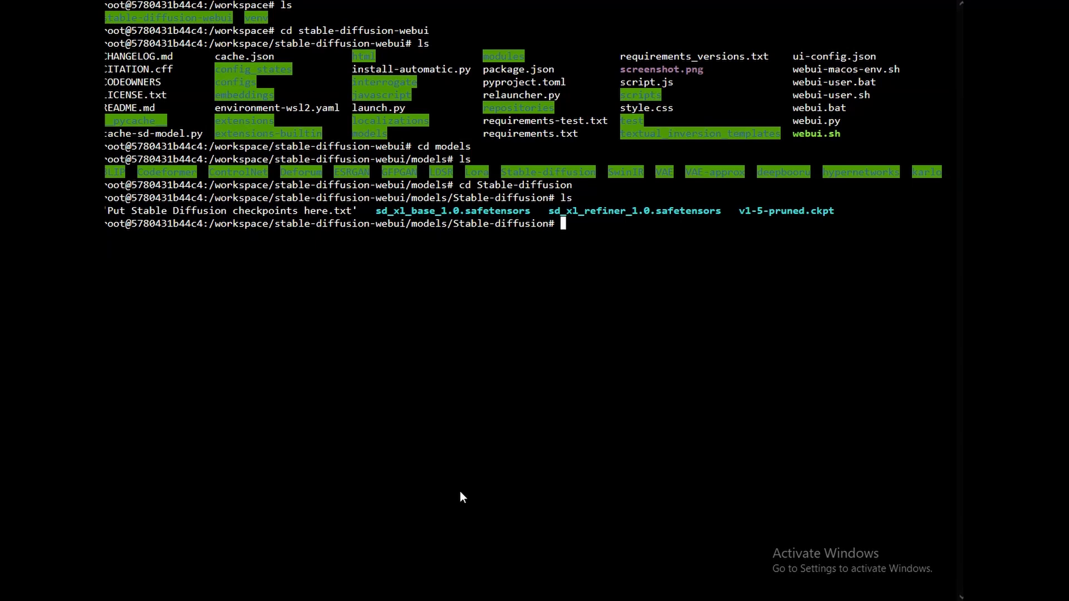
# Switch to File Explorer, open a Command Prompt in the local user folder with cmd, and list its files with dir
pyautogui.hotkey('alt', 'Tab')
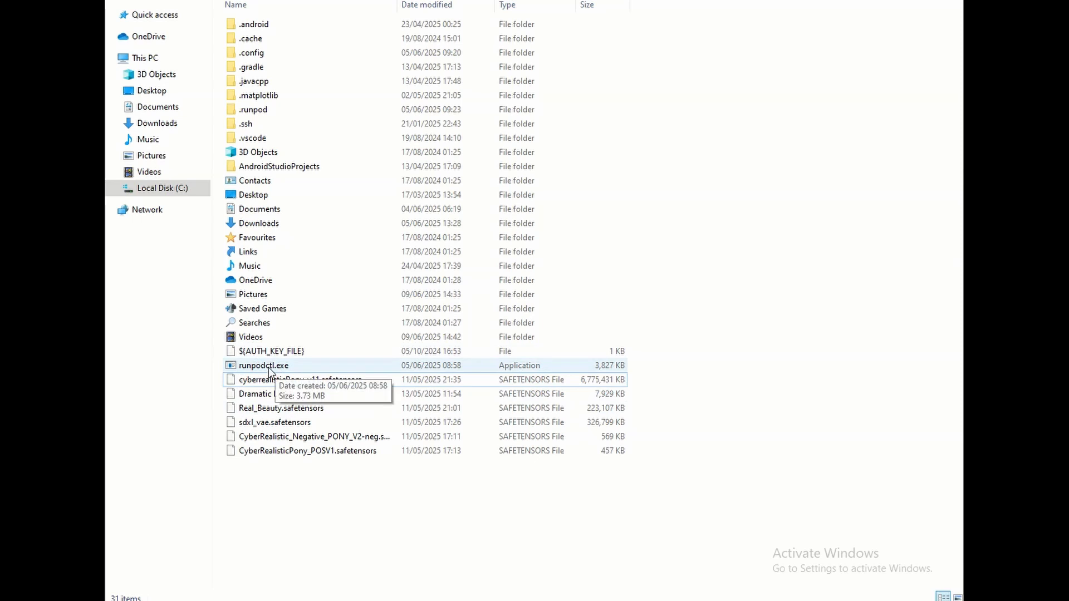
pyautogui.rightClick(412, 503)
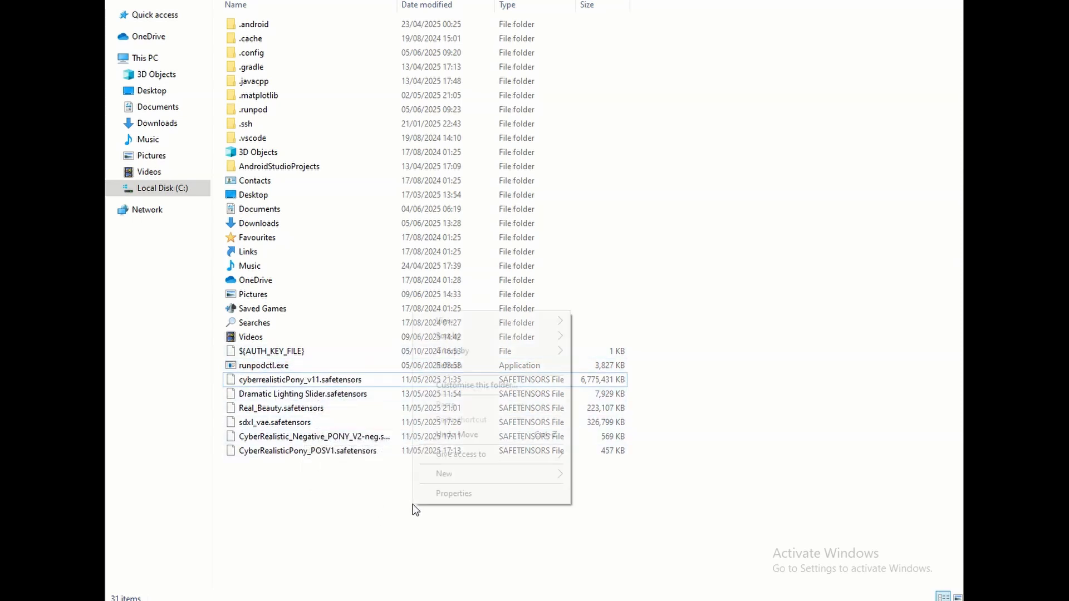
pyautogui.click(353, 547)
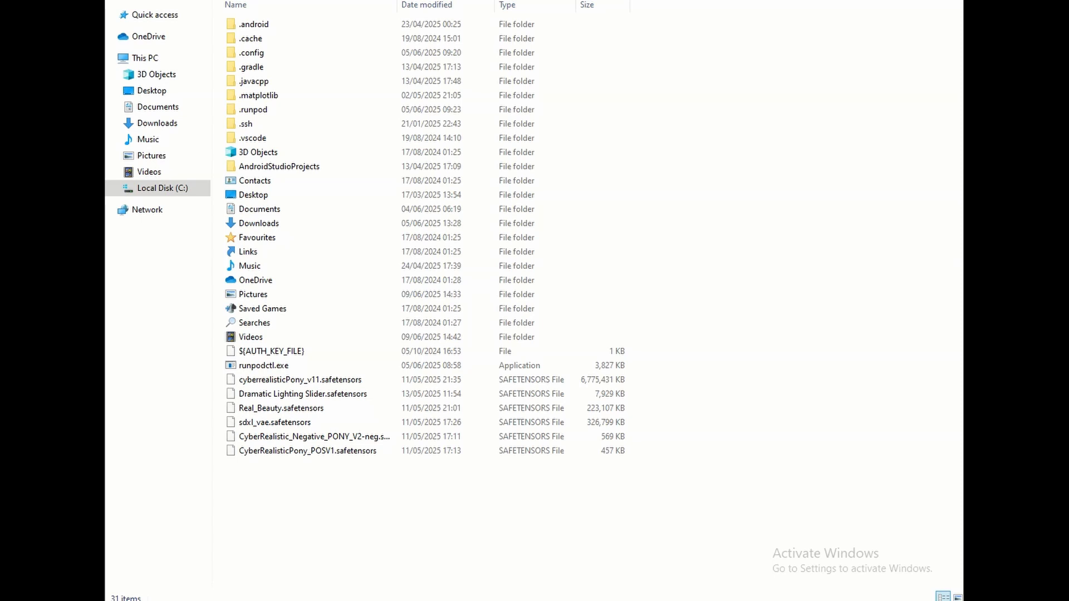
pyautogui.write('cmd')
pyautogui.press('Return')
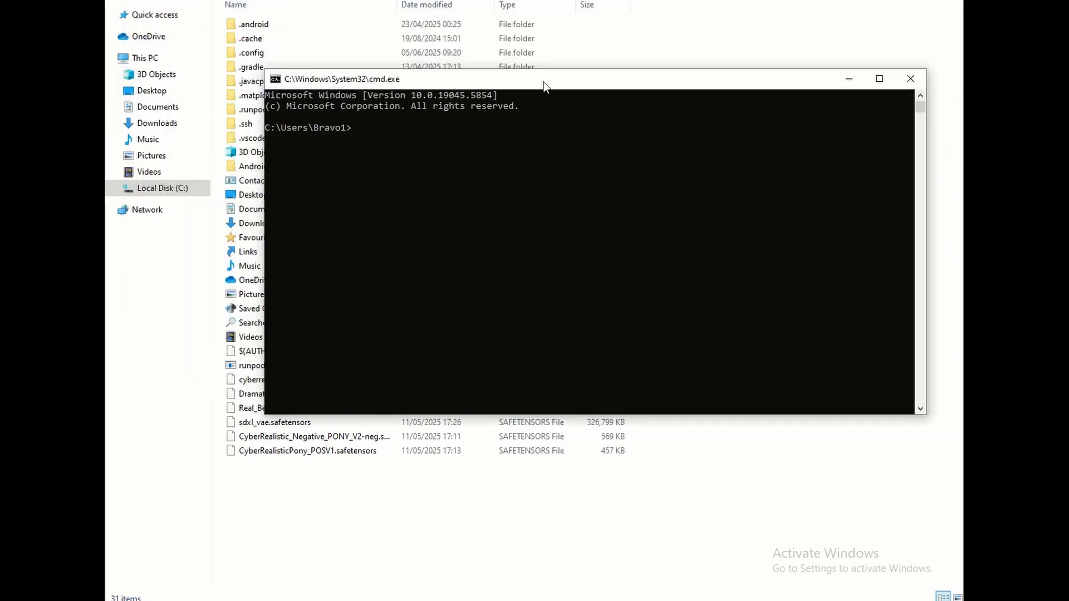
pyautogui.moveTo(544, 83); pyautogui.dragTo(539, 36)
pyautogui.write('dir')
pyautogui.press('Return')
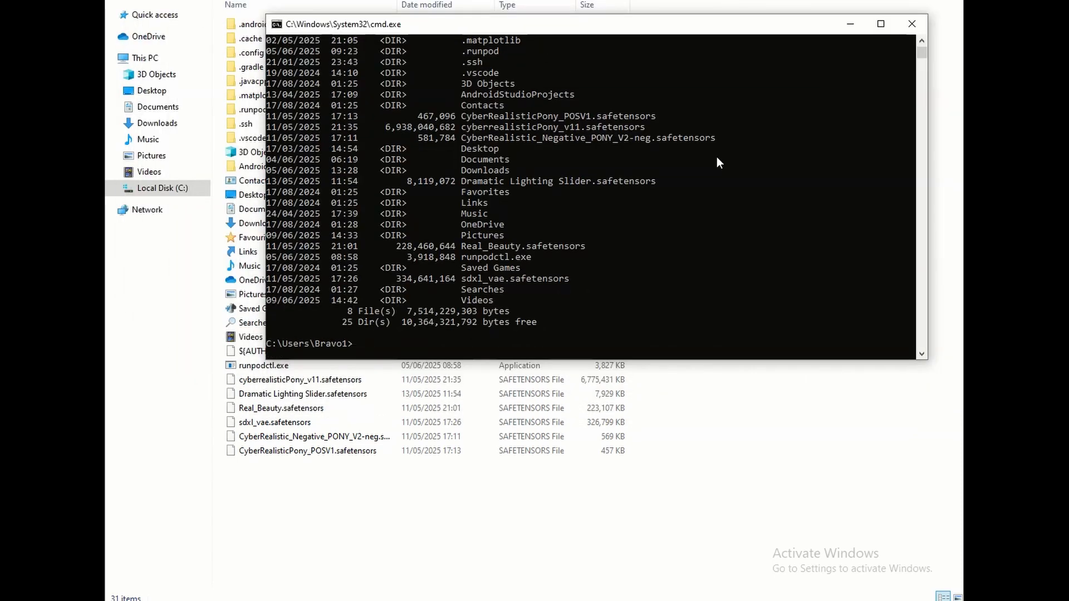
# Send the local checkpoint cyberrealisticPony_v11.safetensors with runpodctl send
pyautogui.write('runpodctl send')
pyautogui.moveTo(463, 128); pyautogui.dragTo(493, 126)
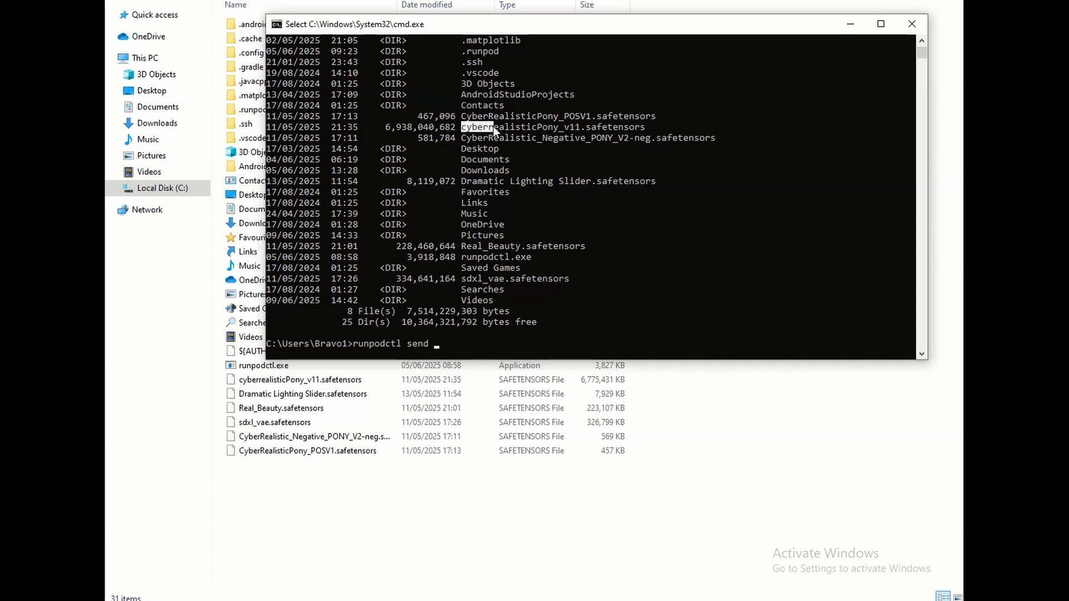
pyautogui.rightClick(637, 127)
pyautogui.rightClick(642, 256)
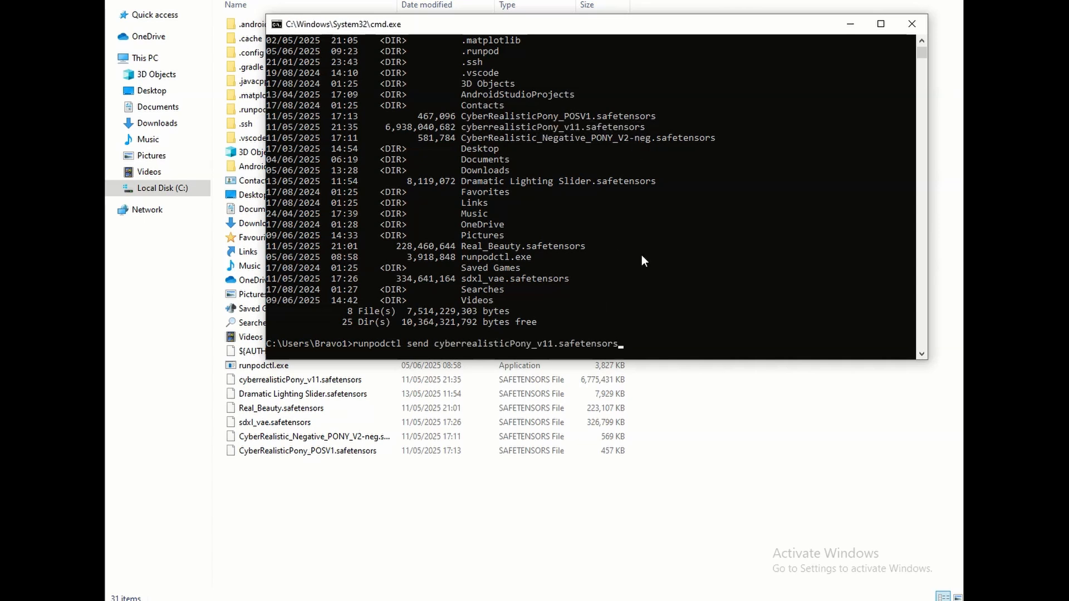
pyautogui.press('Return')
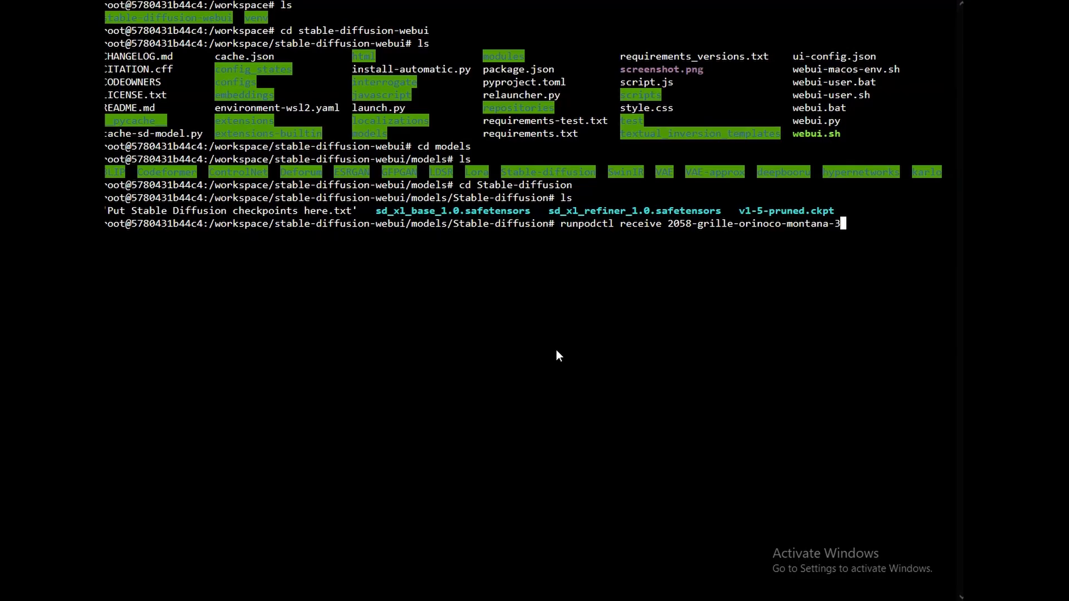
# Run runpodctl receive with the one-time transfer code in the pod's Stable-diffusion folder to download the checkpoint
pyautogui.press('Return')
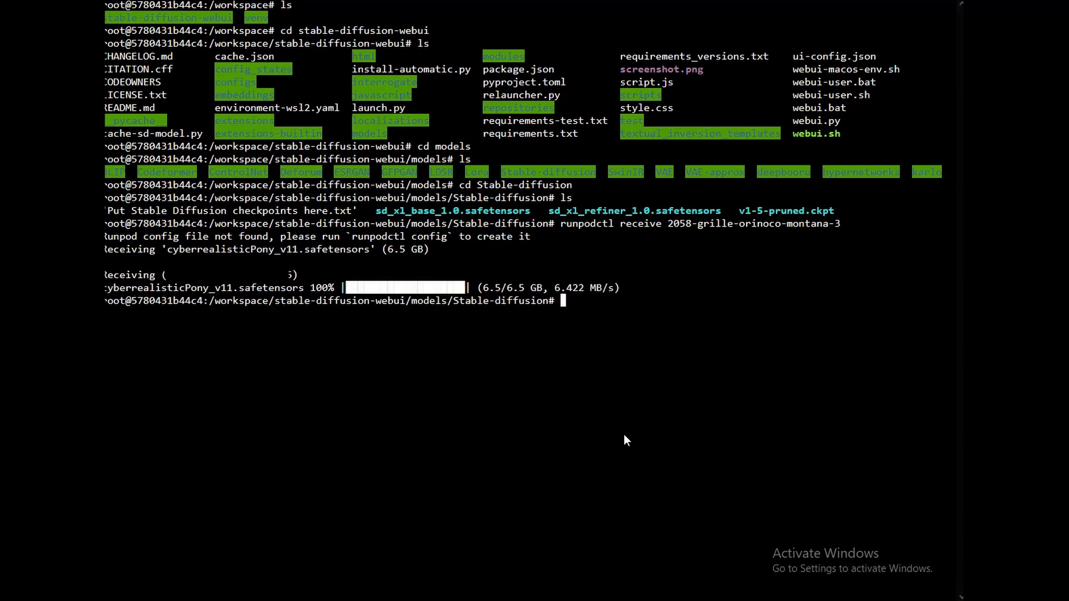
# Go back up to the pod's models folder, list its contents and enter the Lora folder
pyautogui.write('cd ..')
pyautogui.press('Return')
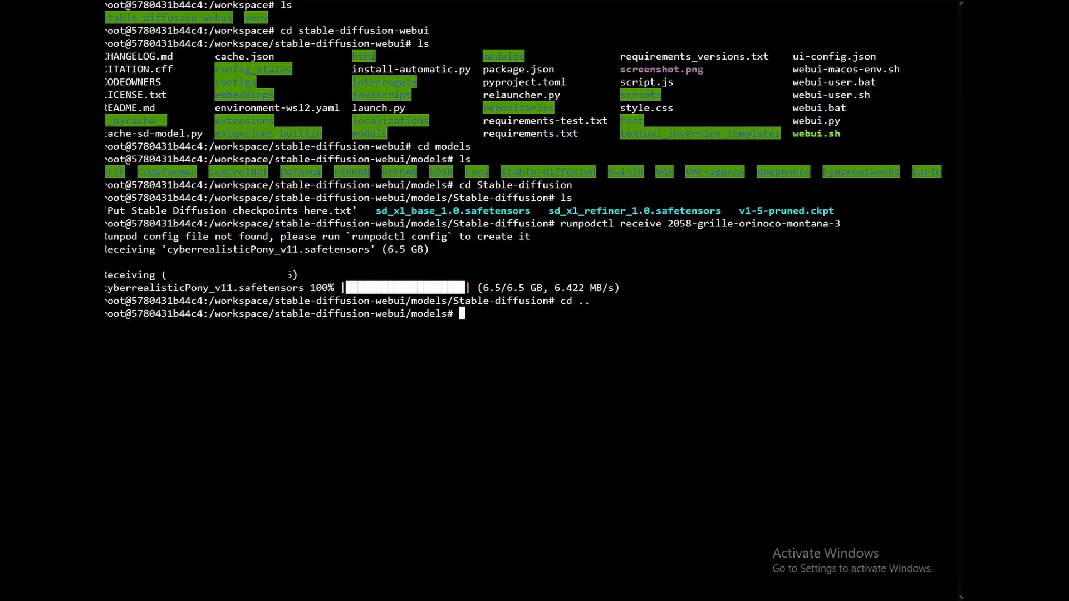
pyautogui.write('ls#')
pyautogui.press('Return')
pyautogui.write('ls')
pyautogui.press('Return')
pyautogui.write('cd Lora')
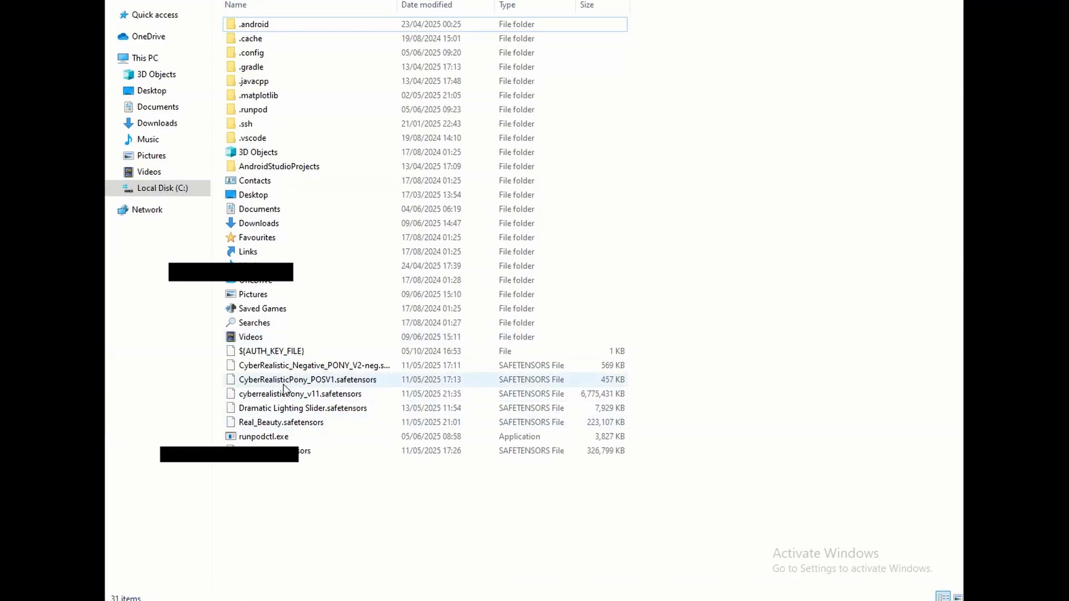
pyautogui.hotkey('alt', 'Tab')
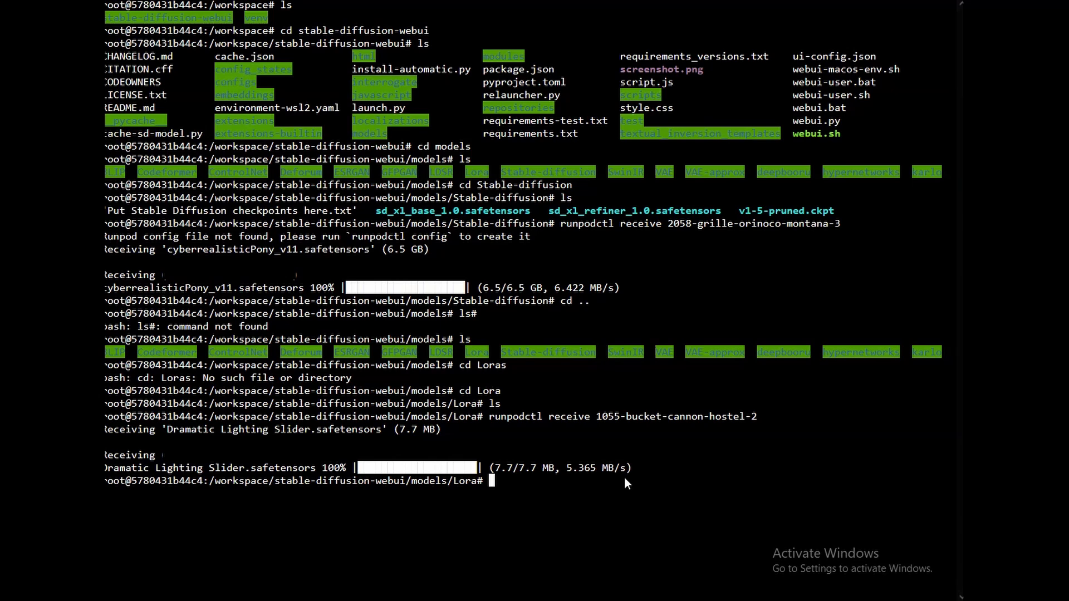
# Go back up from Lora to models, enter the VAE folder and list its contents
pyautogui.write('cd ..')
pyautogui.press('Return')
pyautogui.write('ls')
pyautogui.press('Return')
pyautogui.write('cd ')
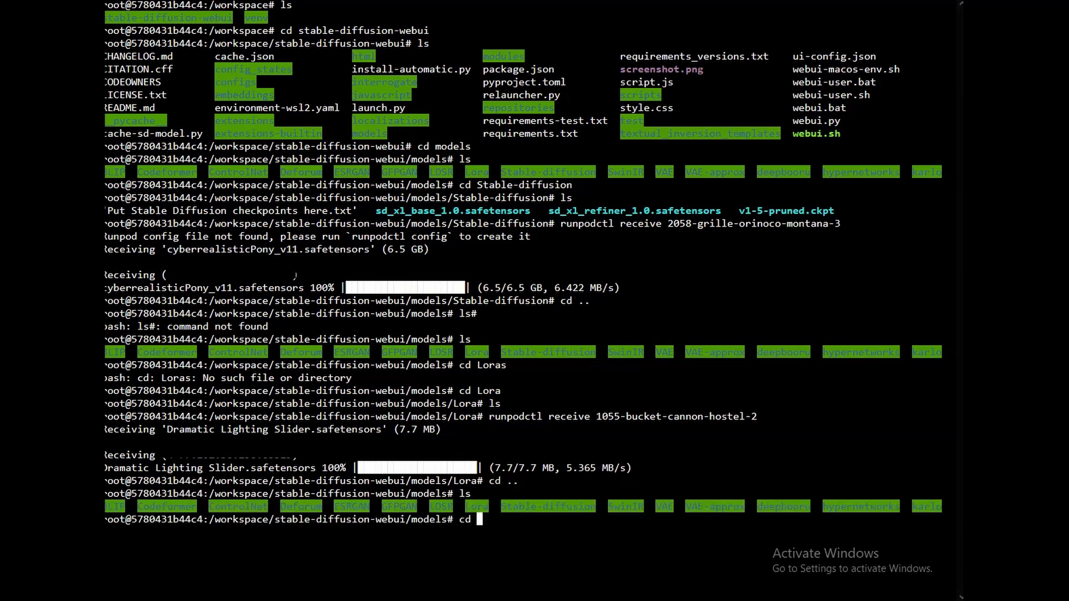
pyautogui.write('VAE')
pyautogui.press('Return')
pyautogui.write('ls')
pyautogui.press('Return')
# Switch to the local Command Prompt, send sdxl_vae.safetensors with runpodctl send and copy the resulting receive command
pyautogui.hotkey('alt', 'Tab')
pyautogui.doubleClick(520, 291)
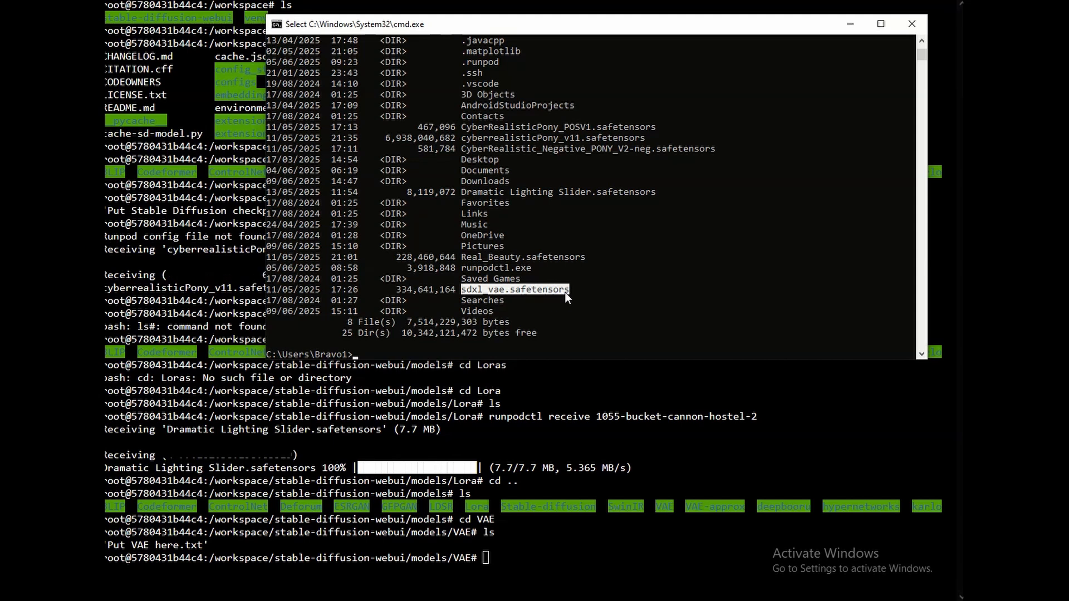
pyautogui.write('runpodctl send sdxl_vae.safetensors')
pyautogui.press('Return')
pyautogui.moveTo(267, 343); pyautogui.dragTo(492, 346)
pyautogui.rightClick(489, 341)
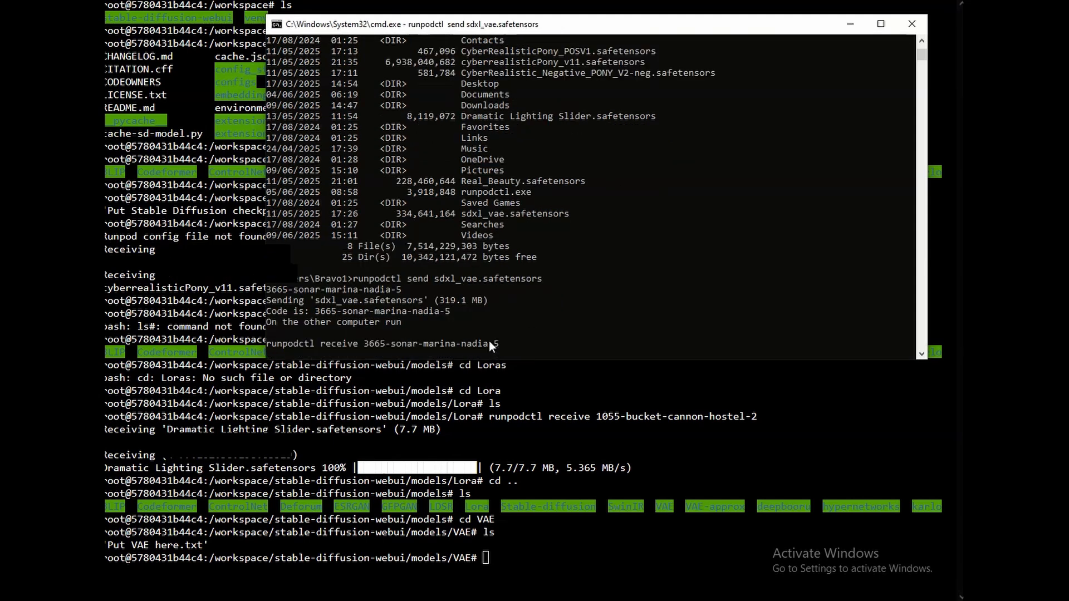
# Run the copied runpodctl receive command with its one-time transfer code in the pod's VAE folder
pyautogui.click(520, 540)
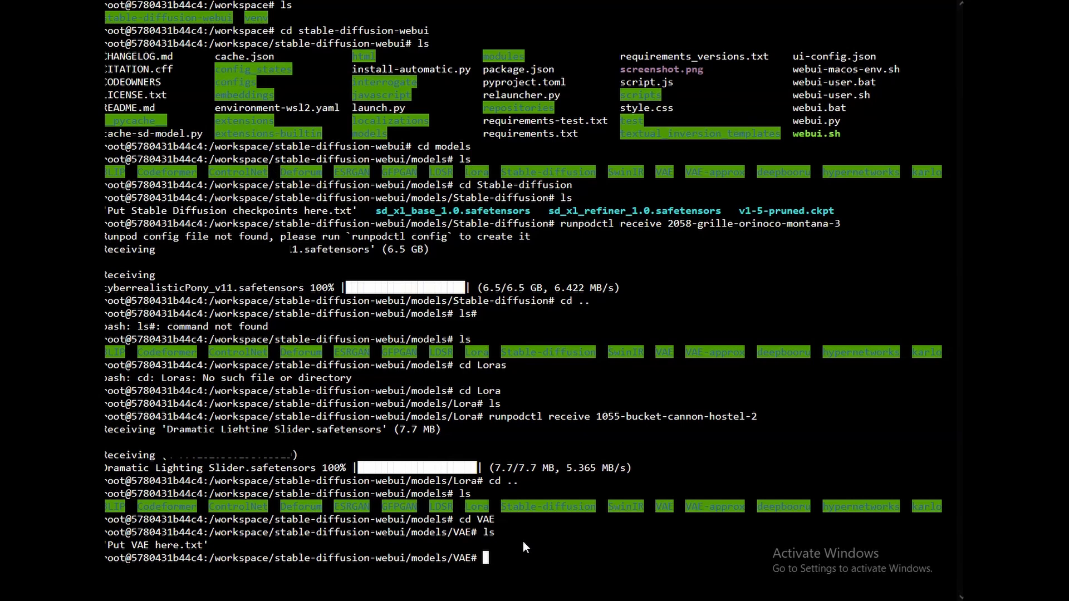
pyautogui.rightClick(523, 541)
pyautogui.press('Return')
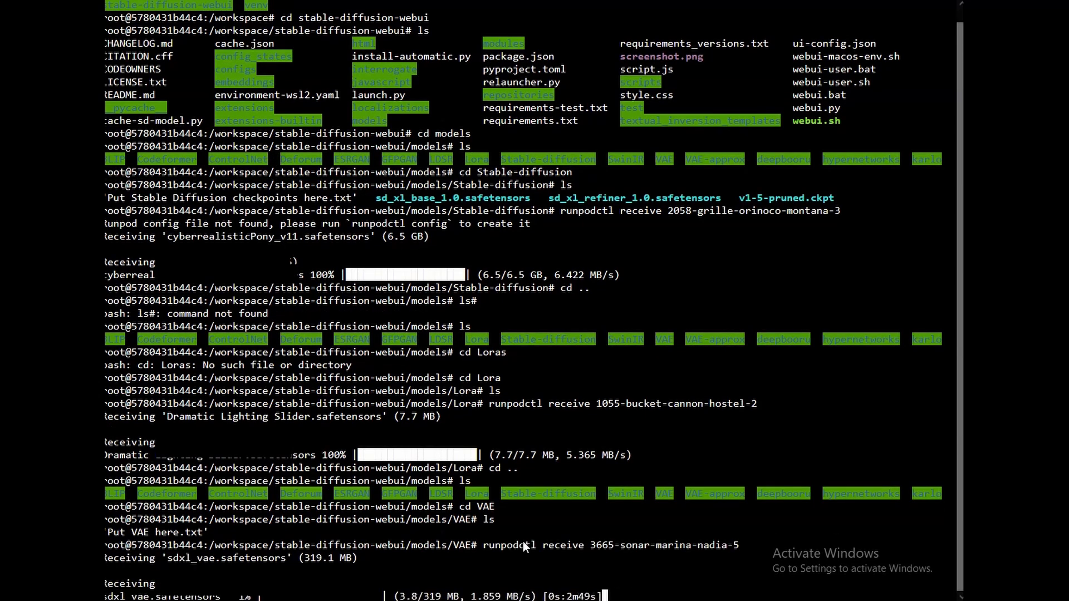
# Go up two levels from VAE to the stable-diffusion-webui folder and list its contents
pyautogui.write('cd ..')
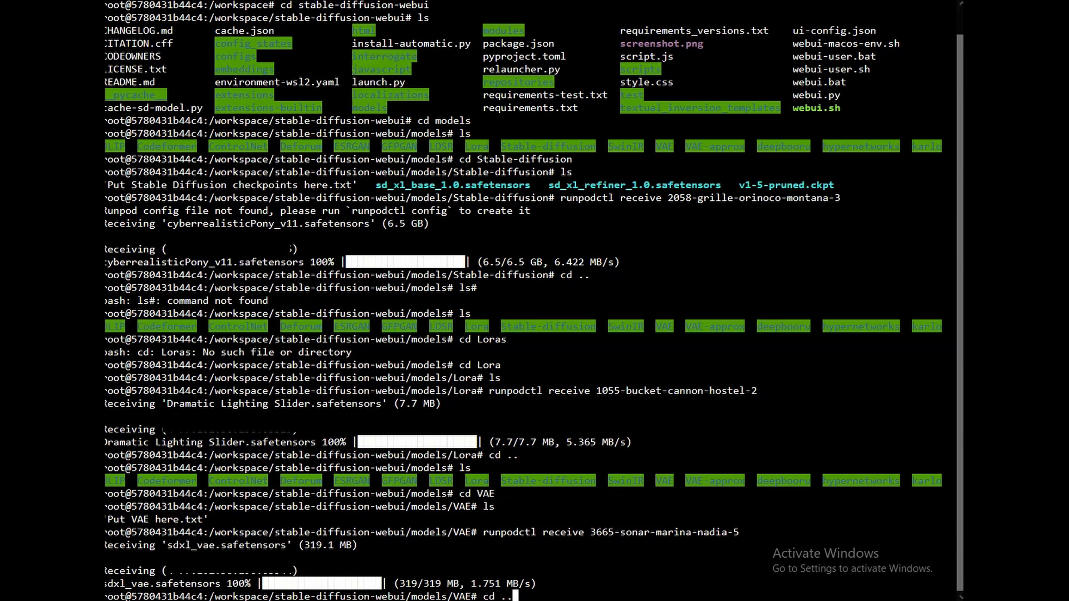
pyautogui.press('Return')
pyautogui.write('cd ..')
pyautogui.press('Return')
pyautogui.write('ls')
pyautogui.press('Return')
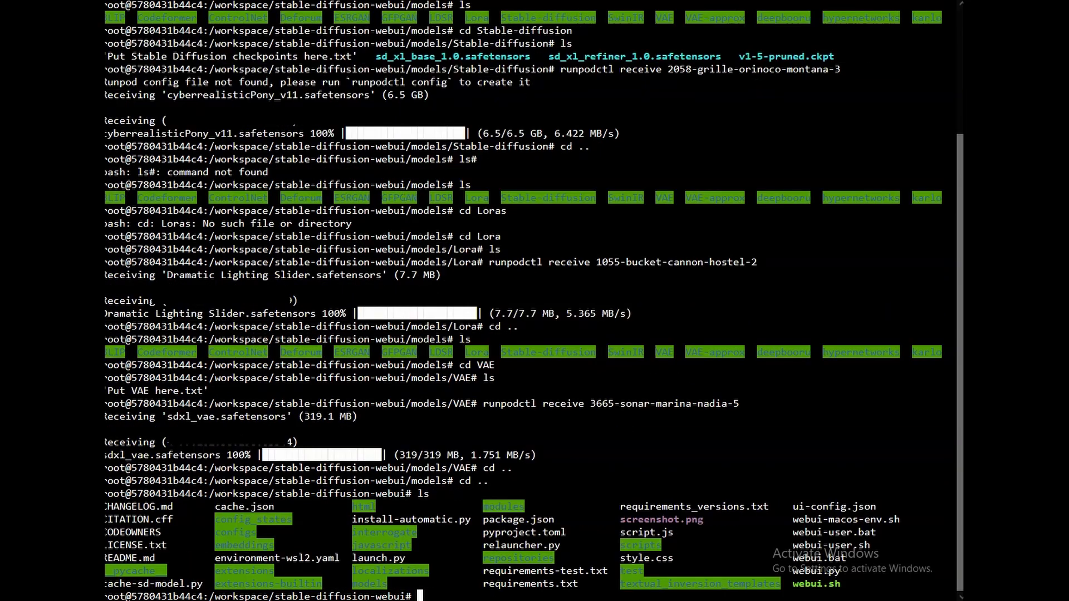
pyautogui.write('cd')
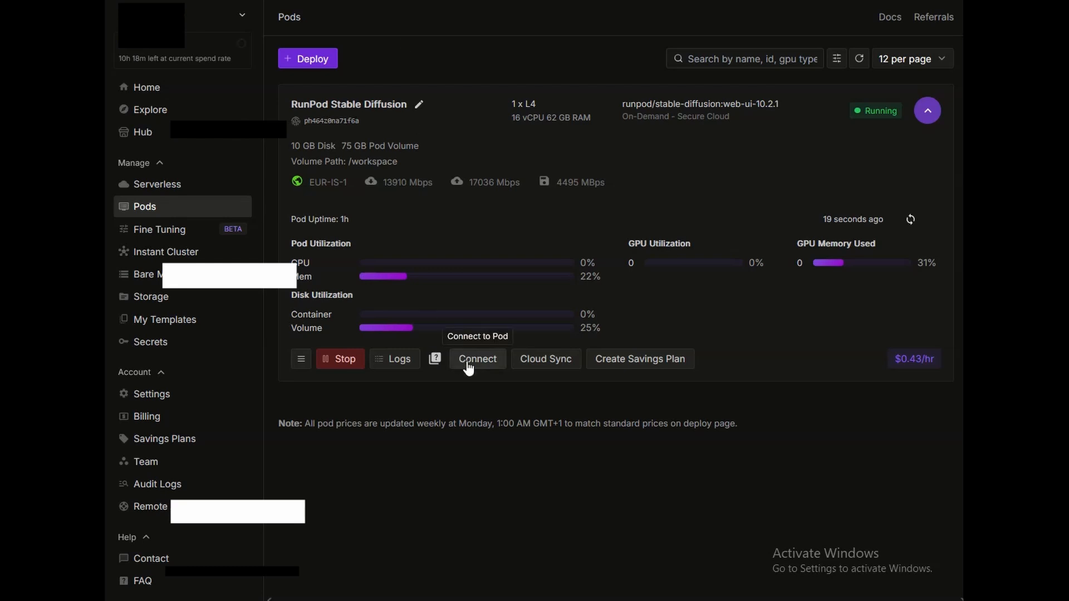
# Connect to the pod's Stable Diffusion web UI, refresh the checkpoint list and load cyberrealisticPony_v11.safetensors
pyautogui.click(472, 359)
pyautogui.click(498, 224)
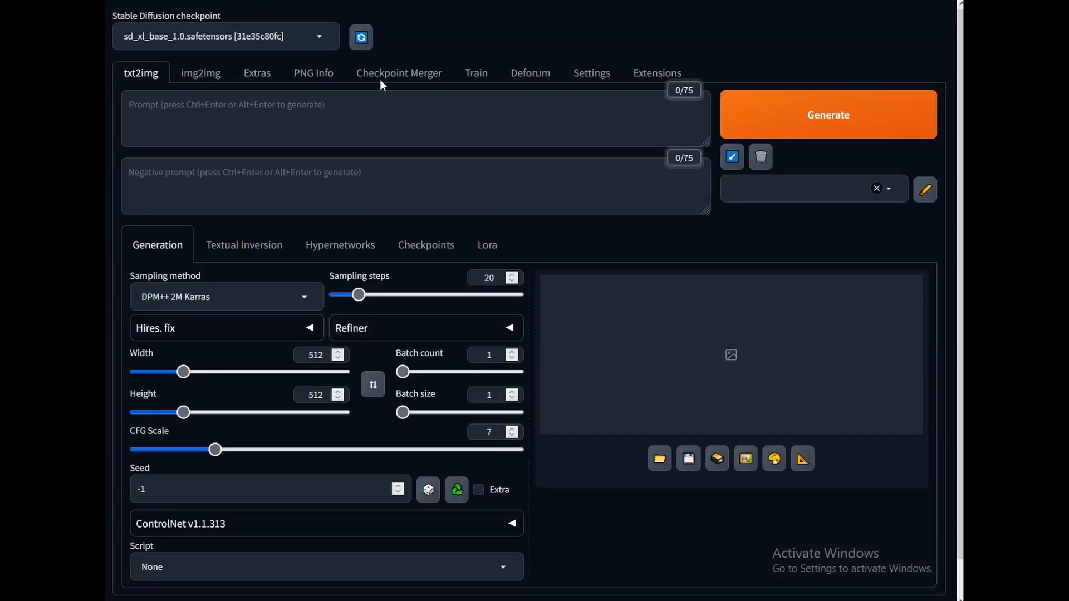
pyautogui.click(320, 35)
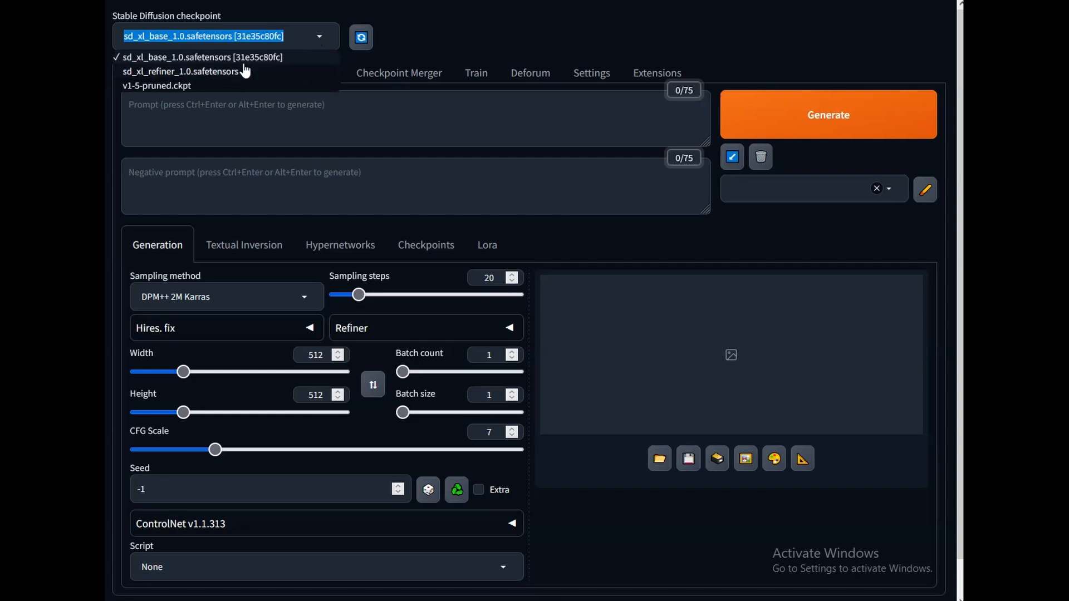
pyautogui.click(368, 45)
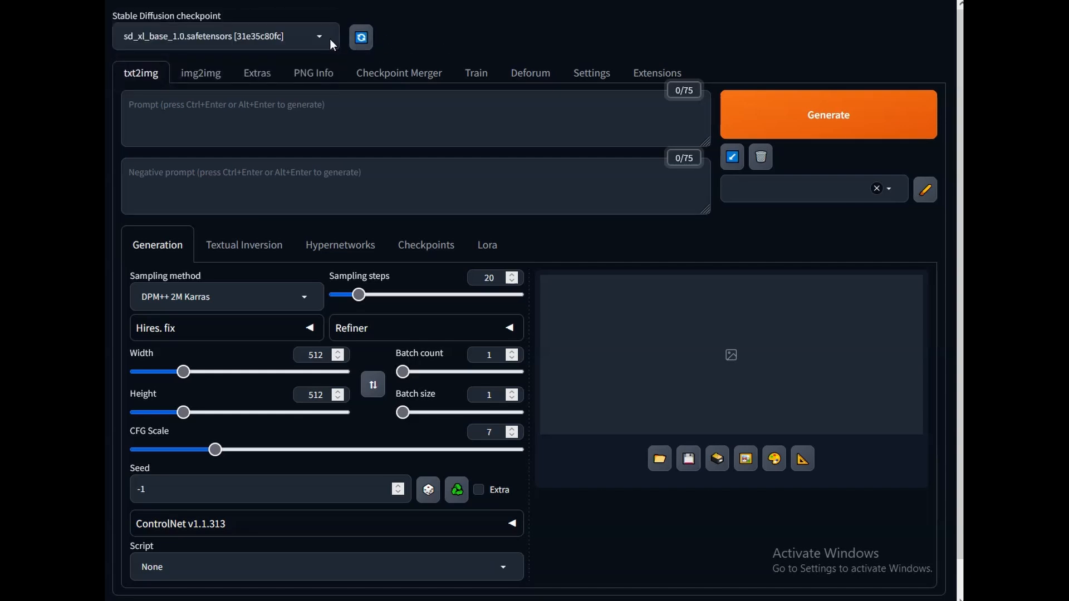
pyautogui.click(323, 37)
pyautogui.click(283, 55)
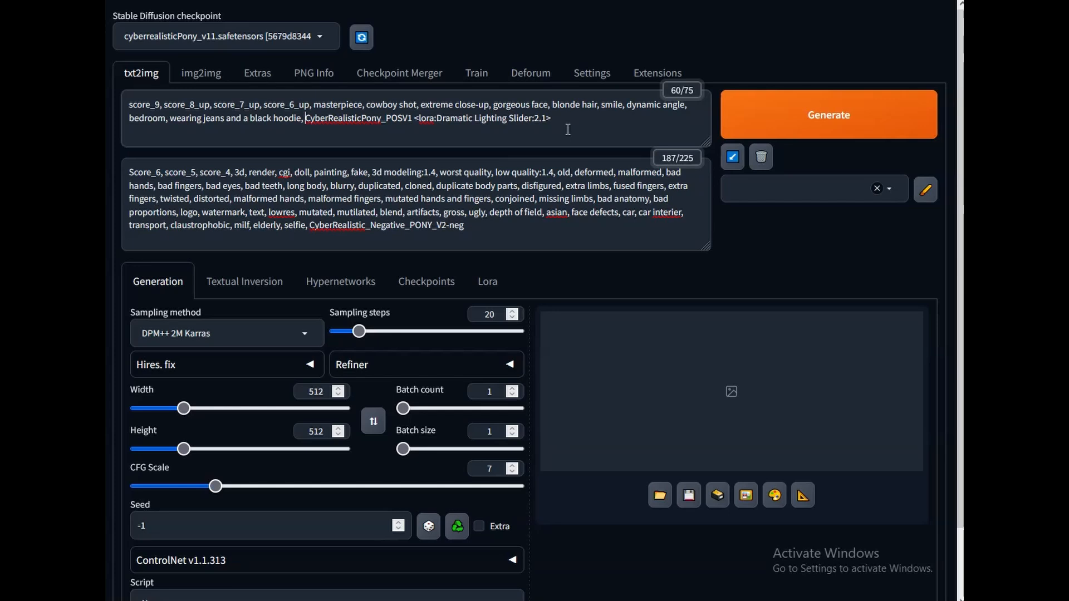
# Review the sampling methods, keep DPM++ 2M Karras and set the sampling steps to 35
pyautogui.click(159, 334)
pyautogui.scroll(-3, 319, 259)
pyautogui.scroll(3, 289, 223)
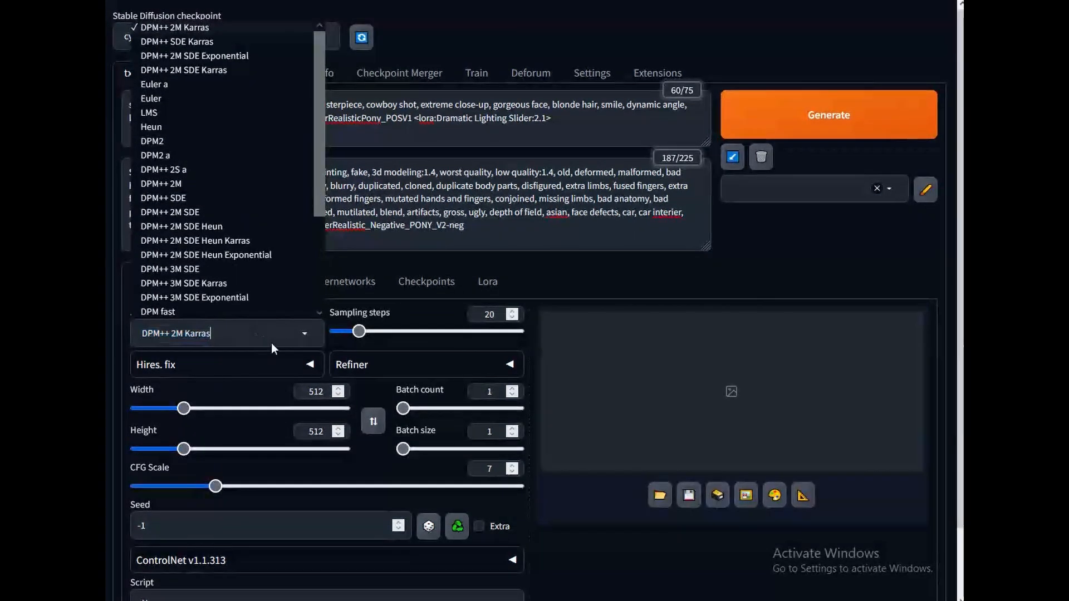
pyautogui.click(271, 343)
pyautogui.click(512, 312)
pyautogui.click(512, 311)
pyautogui.click(512, 311)
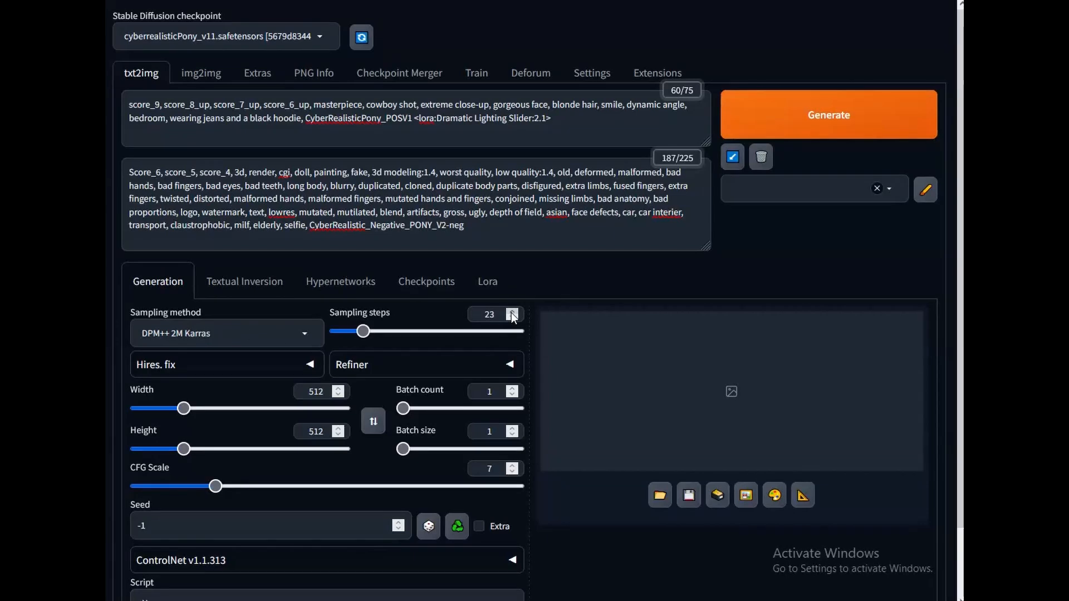
pyautogui.click(512, 312)
pyautogui.click(512, 312)
pyautogui.click(512, 312)
pyautogui.click(512, 313)
pyautogui.click(512, 313)
pyautogui.click(512, 312)
pyautogui.click(513, 313)
pyautogui.click(512, 313)
pyautogui.click(512, 312)
pyautogui.click(513, 313)
pyautogui.click(512, 312)
# Set the image size to 832 wide by 1216 high
pyautogui.doubleClick(316, 391)
pyautogui.write('832')
pyautogui.press('Tab')
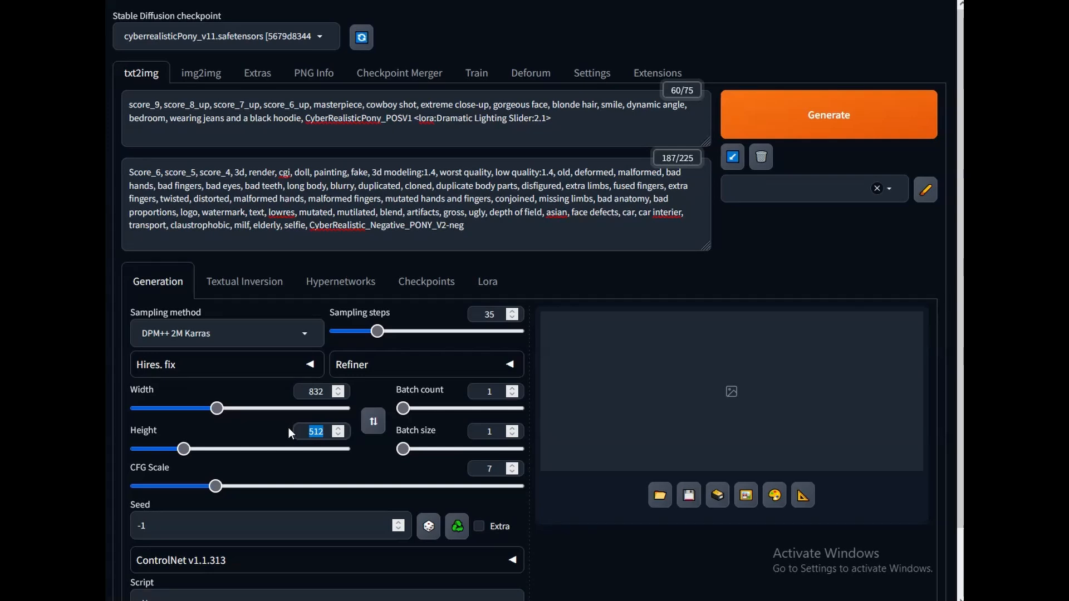
pyautogui.write('1216')
# Enable Hires. fix and set its denoising strength to 0.5
pyautogui.click(310, 364)
pyautogui.click(506, 388)
pyautogui.click(506, 389)
pyautogui.click(505, 388)
pyautogui.click(506, 389)
pyautogui.click(505, 389)
pyautogui.click(505, 389)
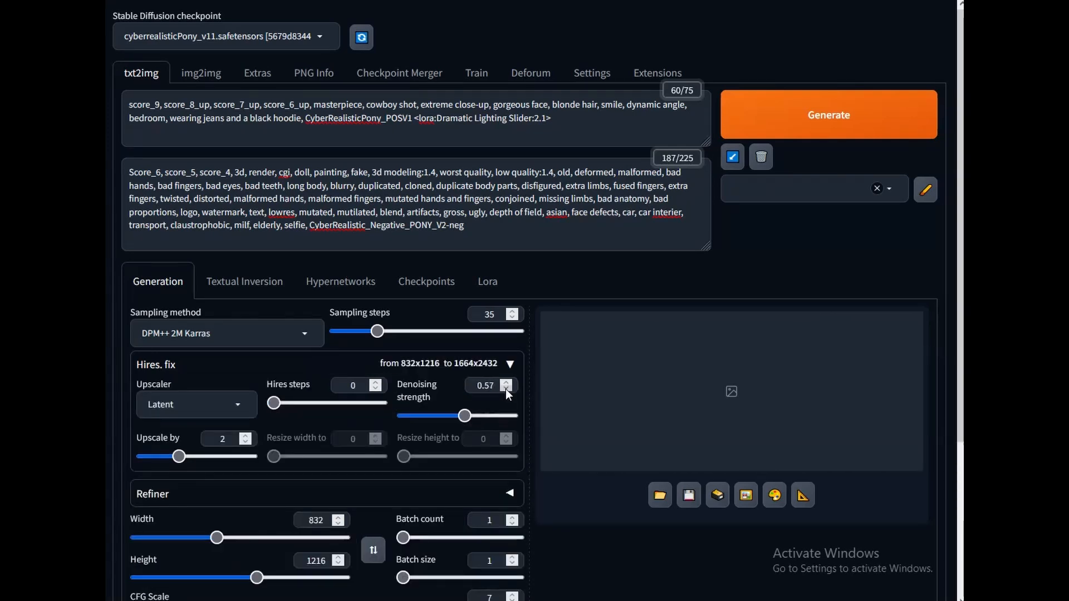
pyautogui.click(505, 389)
pyautogui.click(506, 388)
pyautogui.click(506, 389)
pyautogui.click(506, 388)
pyautogui.click(505, 389)
pyautogui.click(506, 388)
# Set the Hires. fix steps to 16
pyautogui.click(376, 382)
pyautogui.click(377, 382)
pyautogui.click(376, 382)
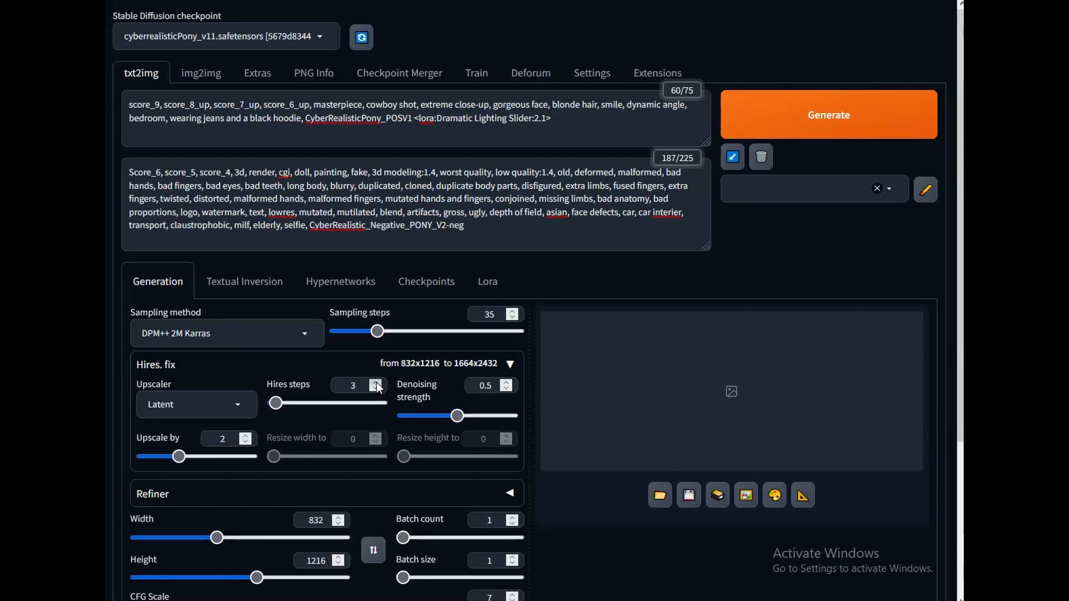
pyautogui.click(376, 382)
pyautogui.click(377, 382)
pyautogui.click(376, 382)
pyautogui.click(376, 382)
pyautogui.click(377, 382)
pyautogui.click(377, 382)
pyautogui.click(377, 382)
pyautogui.click(377, 382)
pyautogui.click(377, 382)
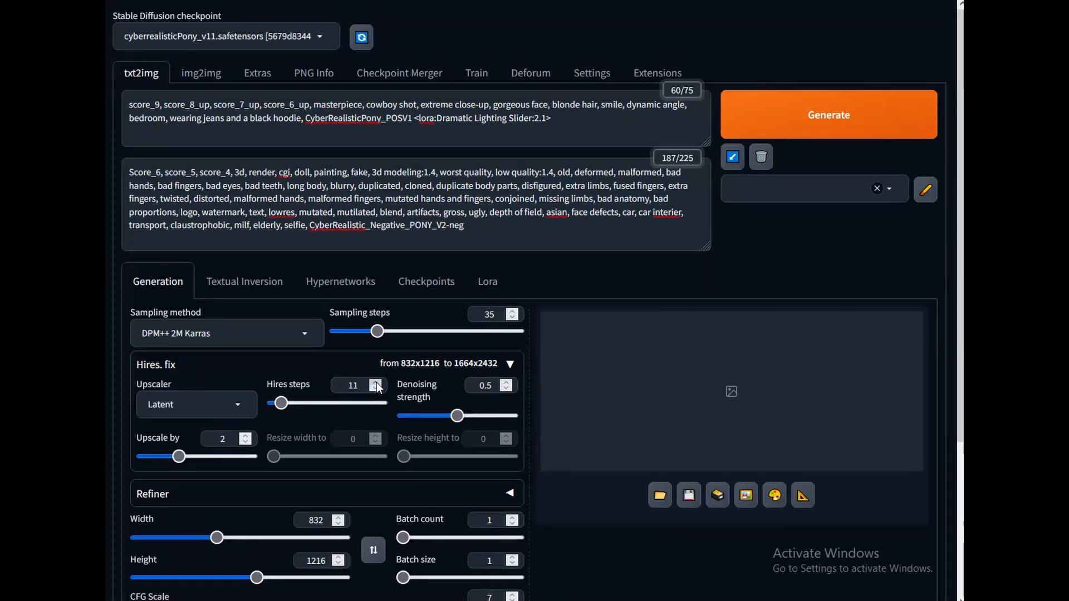
pyautogui.click(376, 382)
pyautogui.click(376, 382)
pyautogui.click(377, 382)
pyautogui.click(377, 382)
# Generate the bedroom image and view the result enlarged
pyautogui.click(844, 133)
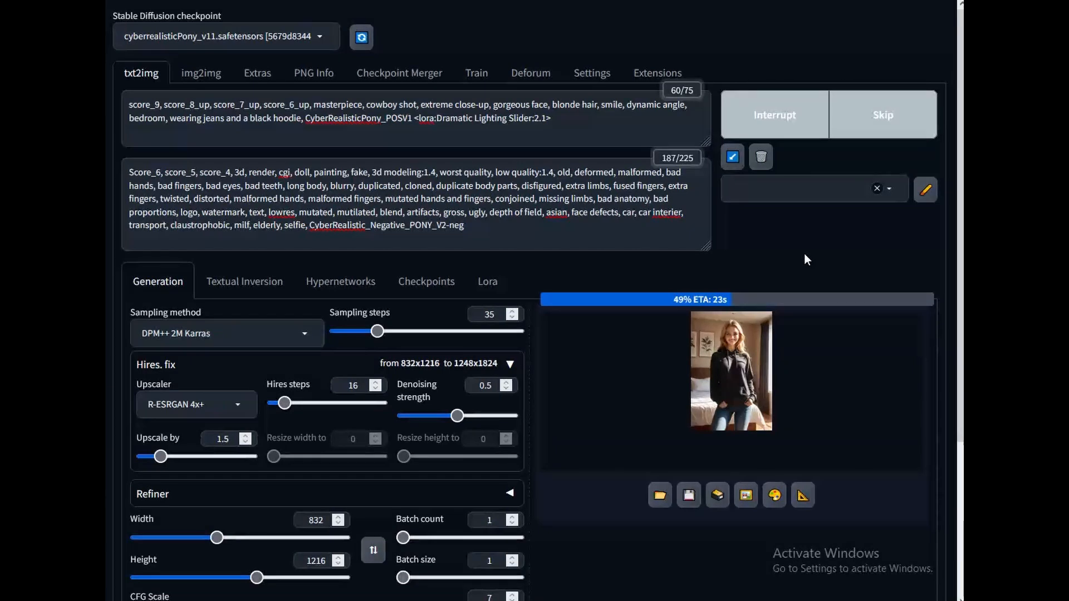
pyautogui.click(731, 371)
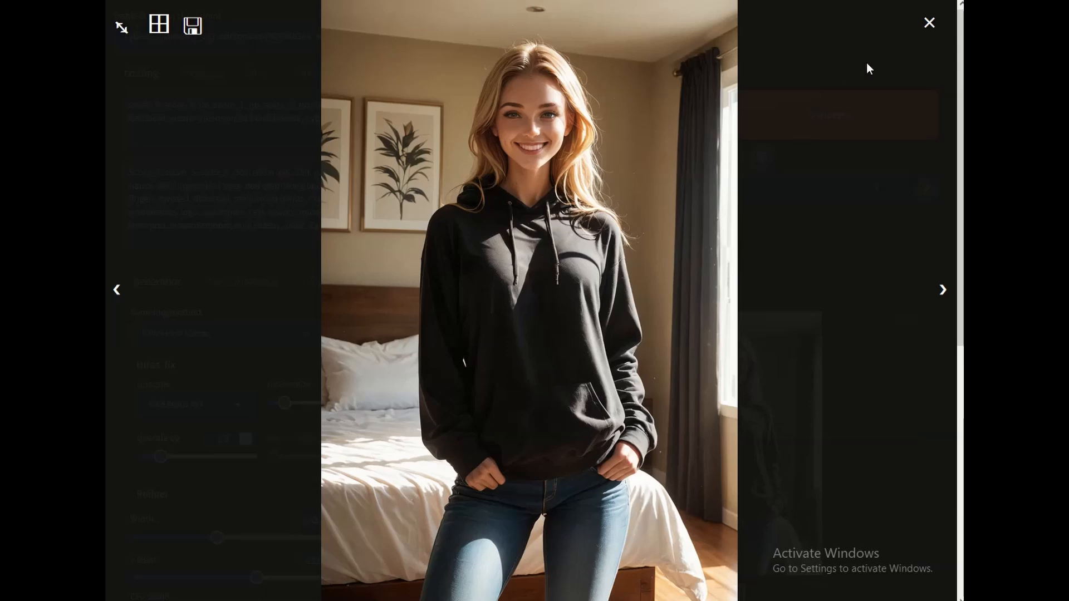
pyautogui.click(930, 22)
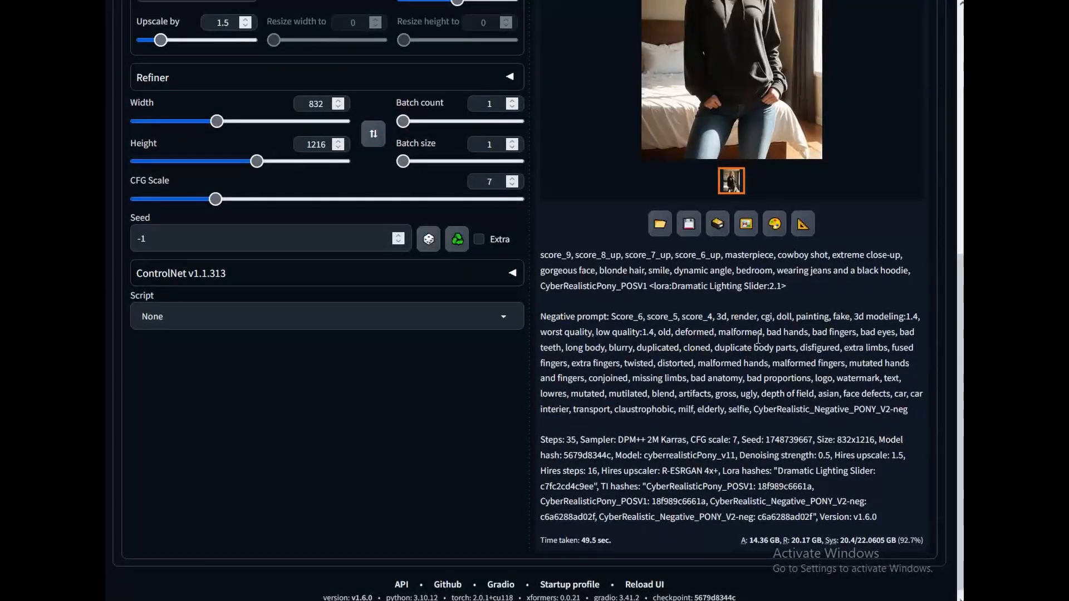
pyautogui.doubleClick(791, 440)
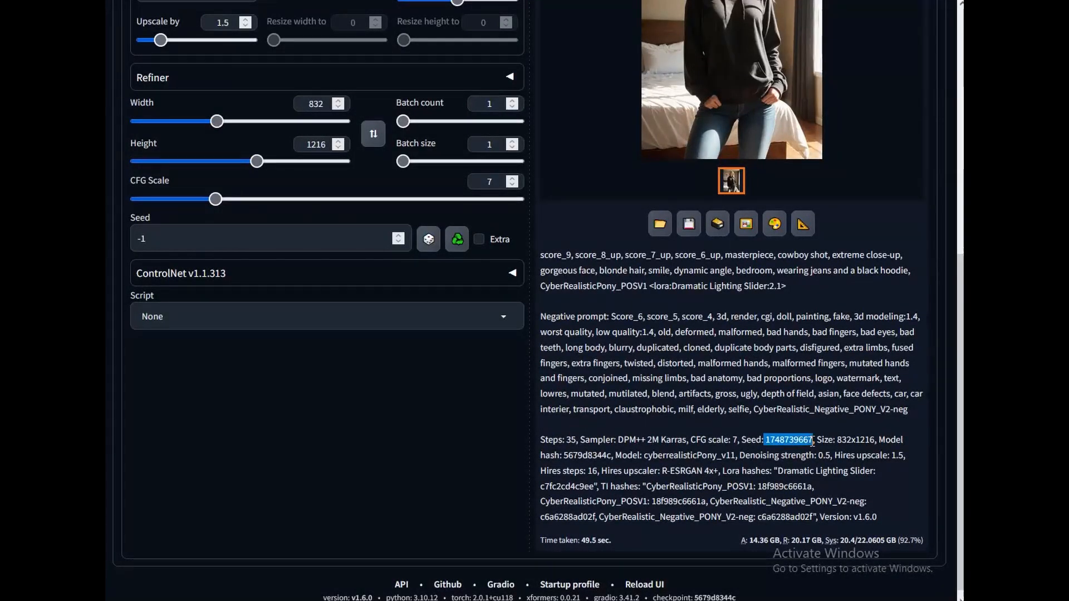
pyautogui.rightClick(799, 442)
pyautogui.click(816, 244)
pyautogui.click(186, 239)
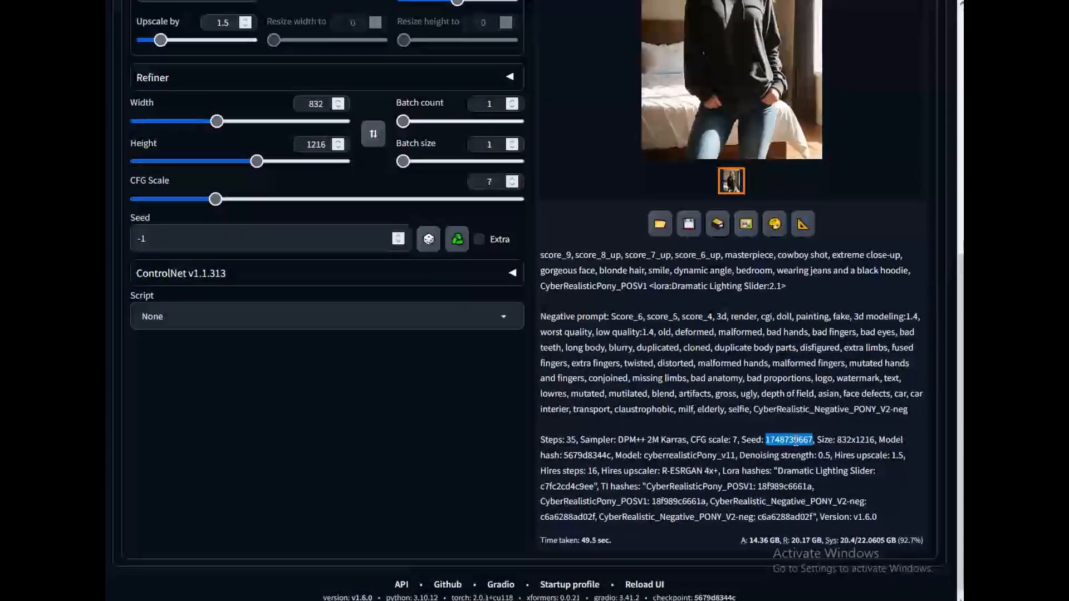
pyautogui.hotkey('ctrl', 'a')
pyautogui.hotkey('ctrl', 'v')
# Replace "bedroom" with "living room" in the positive prompt
pyautogui.scroll(8, 556, 100)
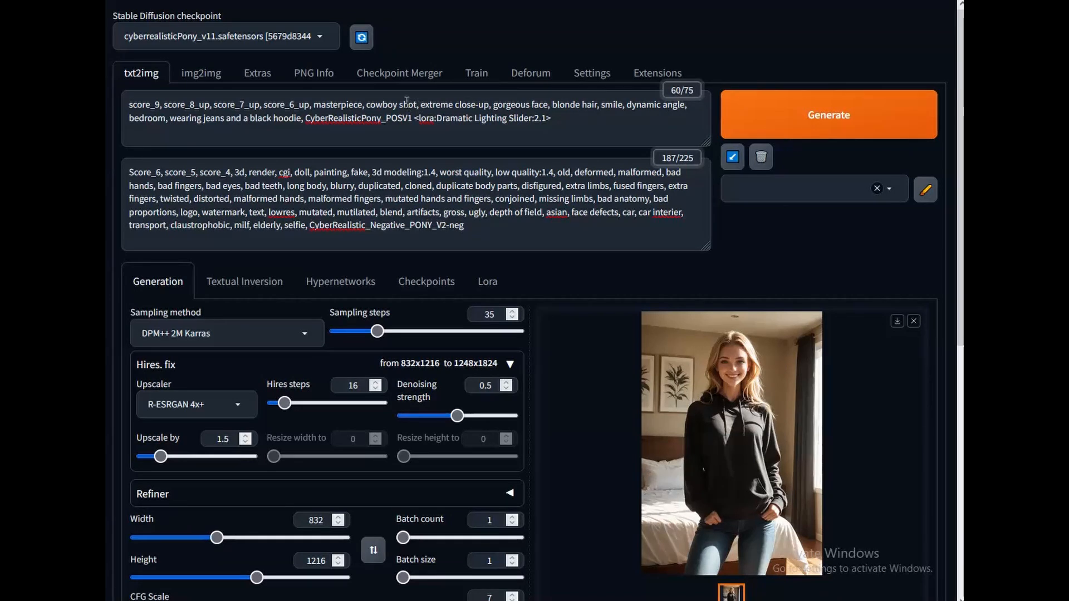
pyautogui.click(169, 118)
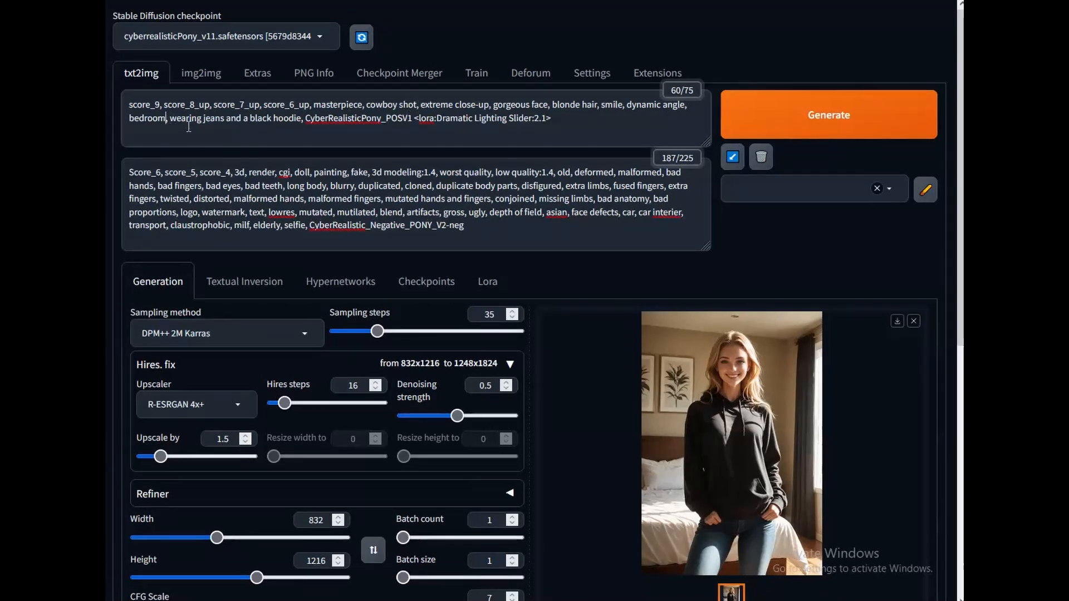
pyautogui.press('BackSpace')
pyautogui.press('BackSpace')
pyautogui.press('BackSpace')
pyautogui.press('BackSpace')
pyautogui.press('BackSpace')
pyautogui.press('BackSpace')
pyautogui.press('BackSpace')
pyautogui.press('BackSpace')
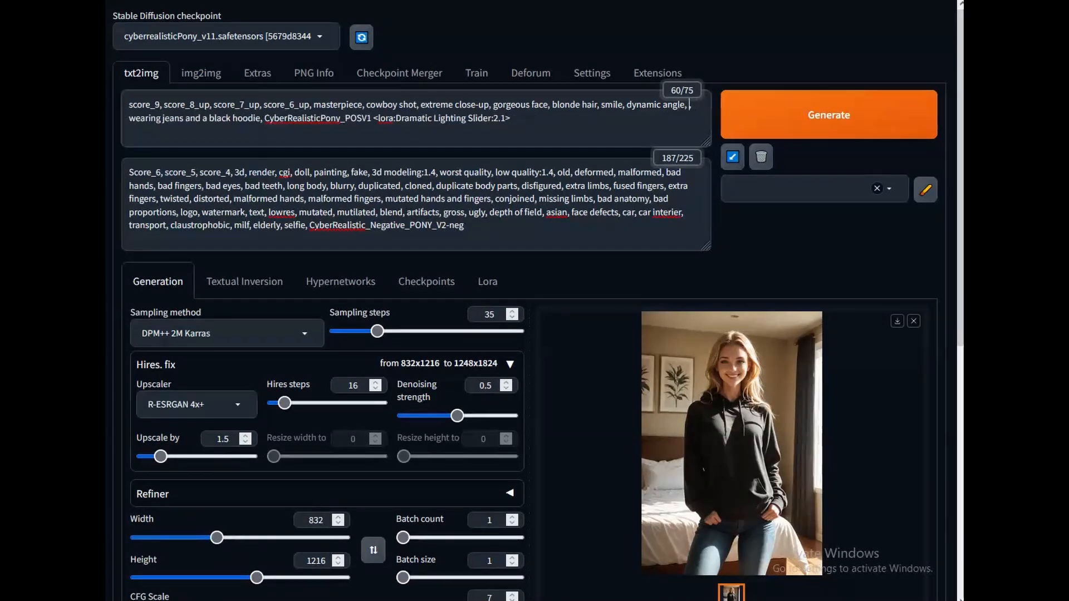
pyautogui.write('living room,')
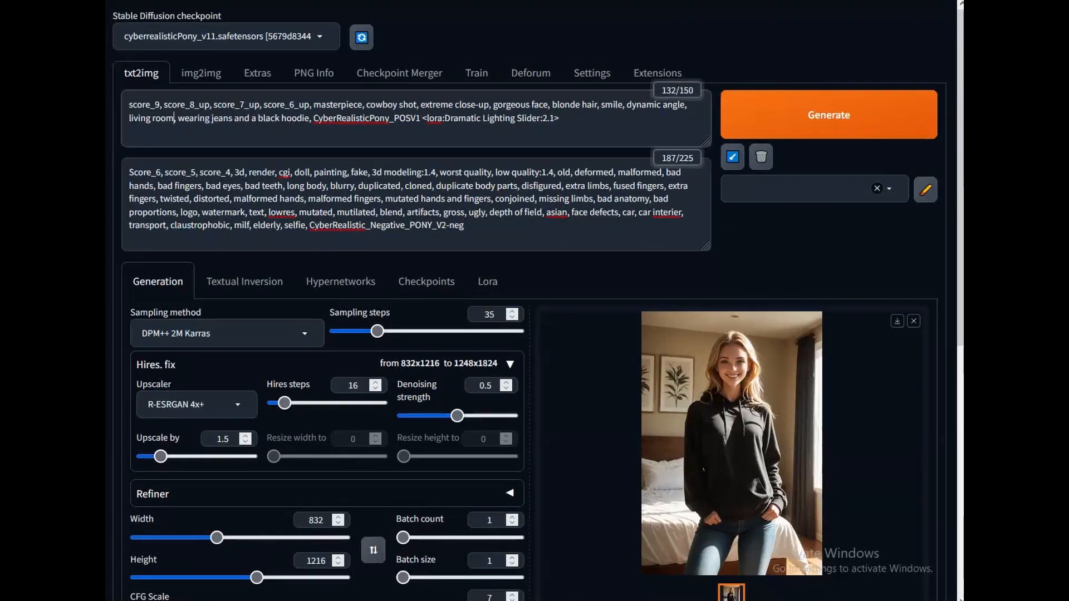
# Generate the image from the living room prompt and view it enlarged
pyautogui.click(841, 120)
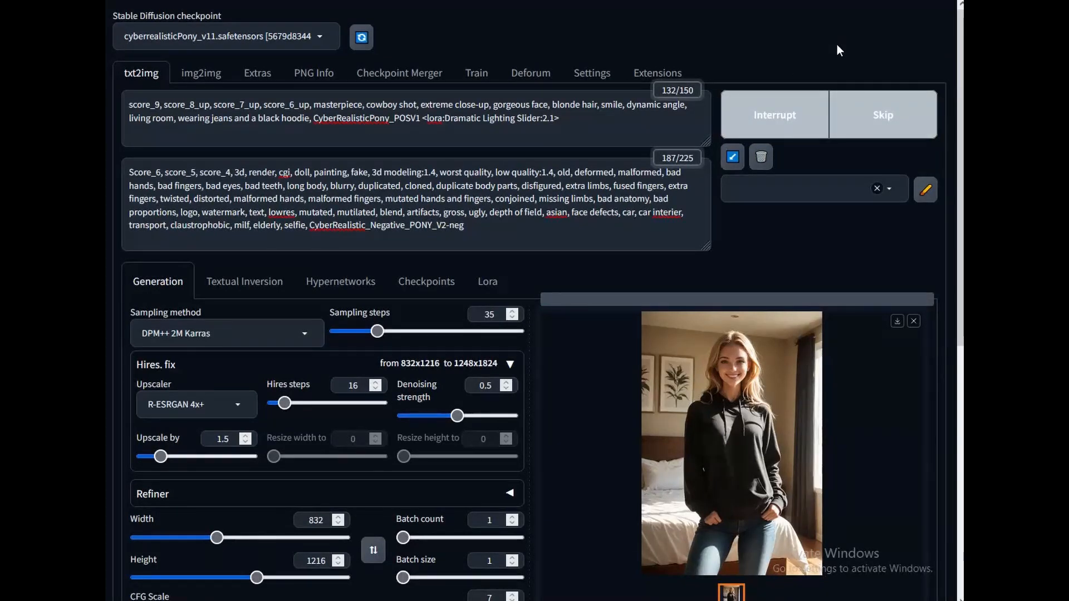
pyautogui.click(783, 413)
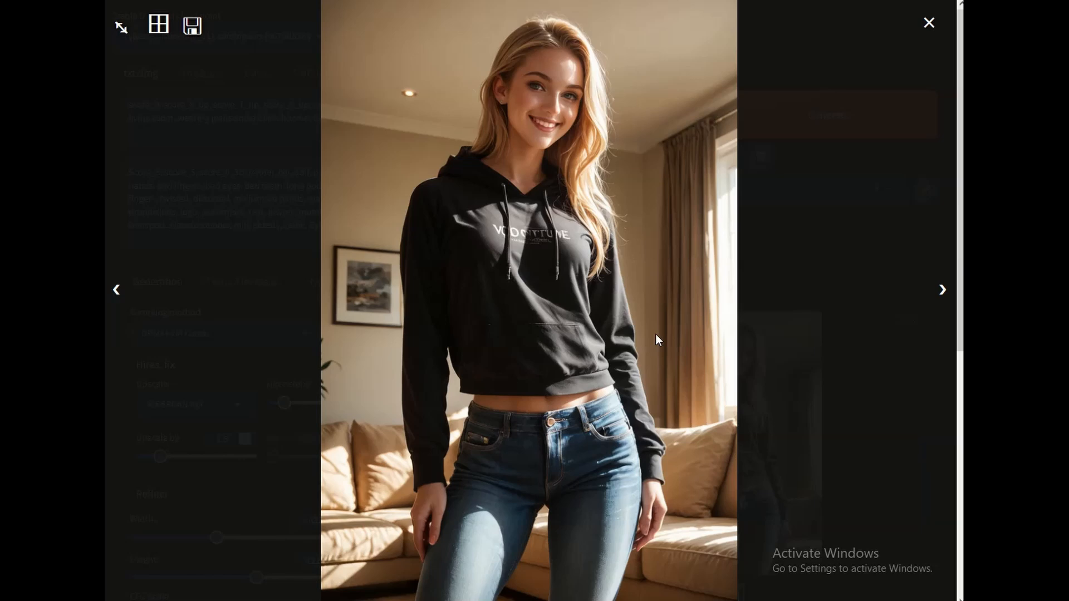
pyautogui.click(827, 255)
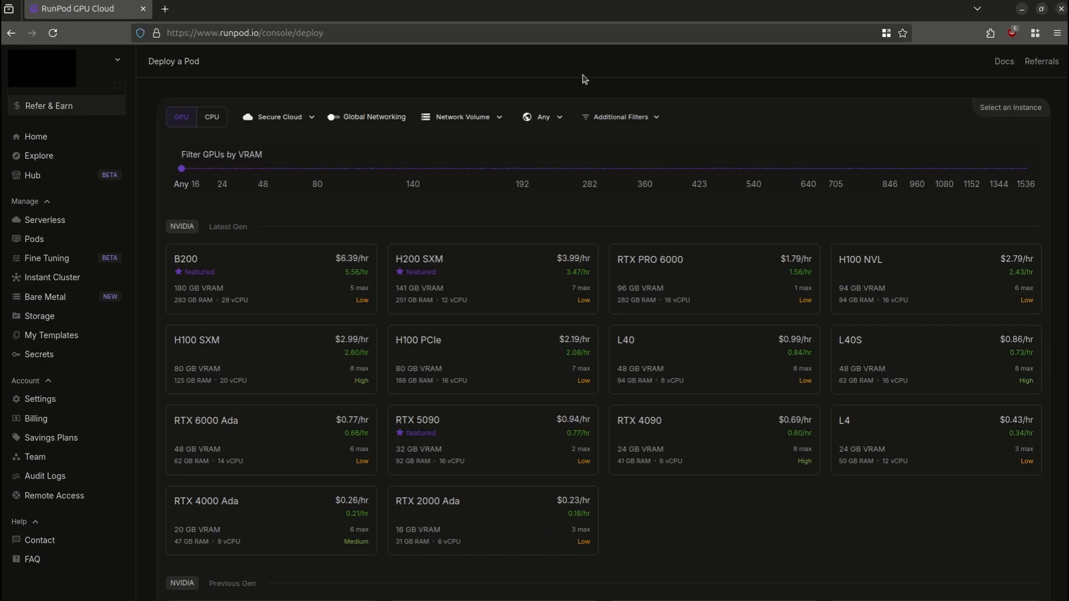
# Filter the available GPUs by CUDA version 12.6 using the additional filters
pyautogui.click(635, 117)
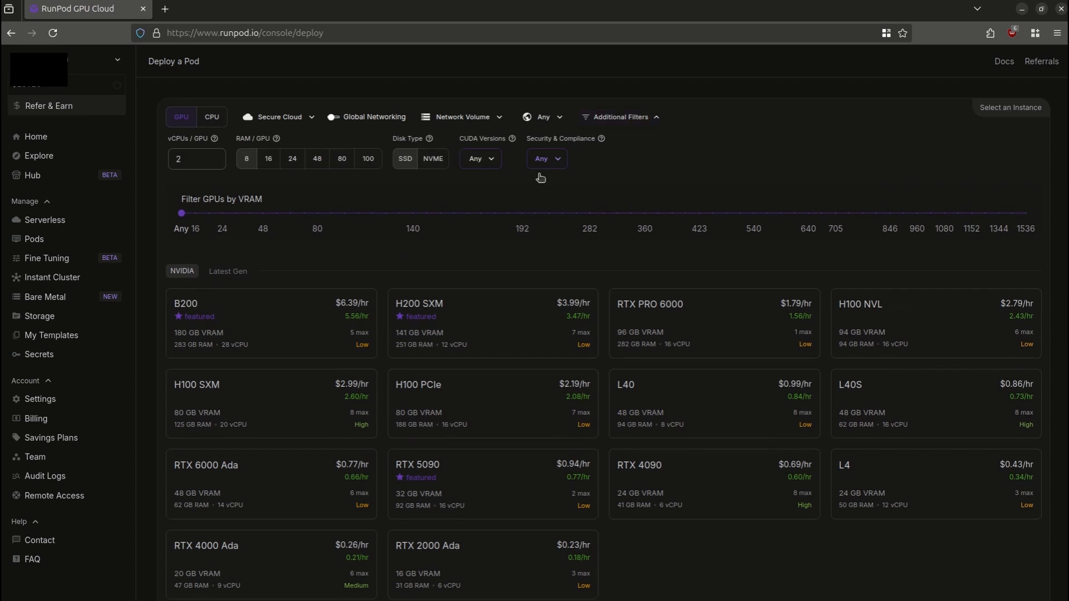
pyautogui.click(492, 162)
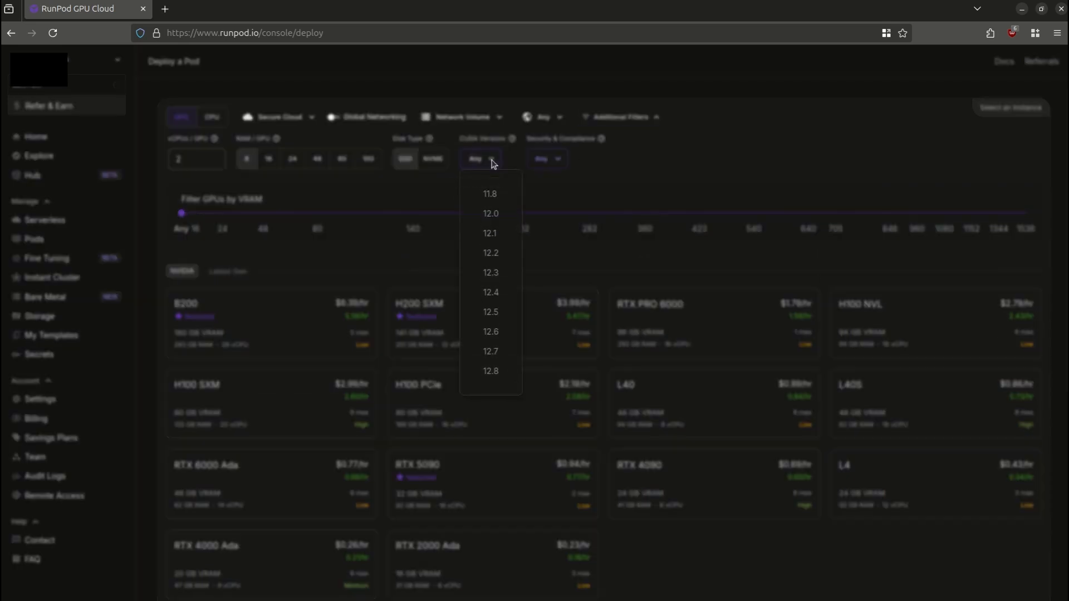
pyautogui.click(498, 335)
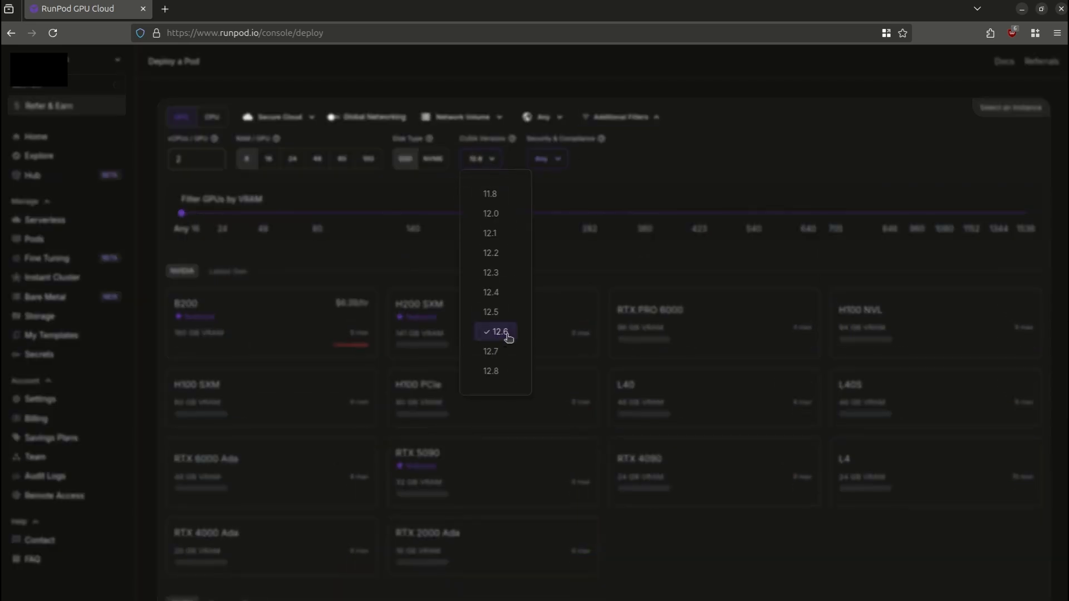
pyautogui.click(766, 545)
# Look through the filtered GPUs and select the RTX 6000 Ada for the pod
pyautogui.scroll(-2, 763, 529)
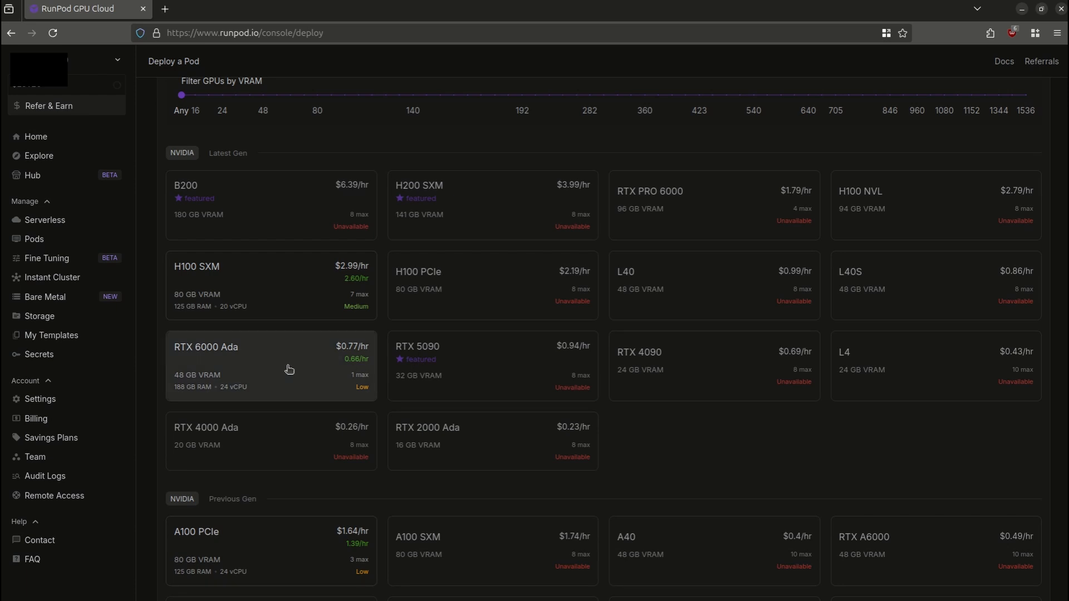
pyautogui.scroll(-3, 777, 407)
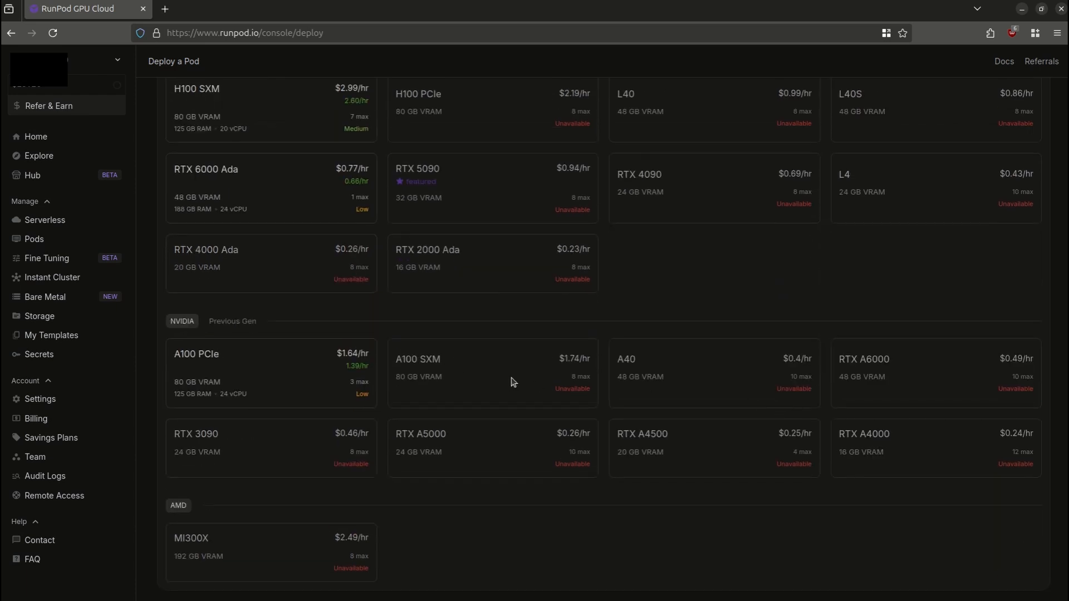
pyautogui.scroll(4, 518, 379)
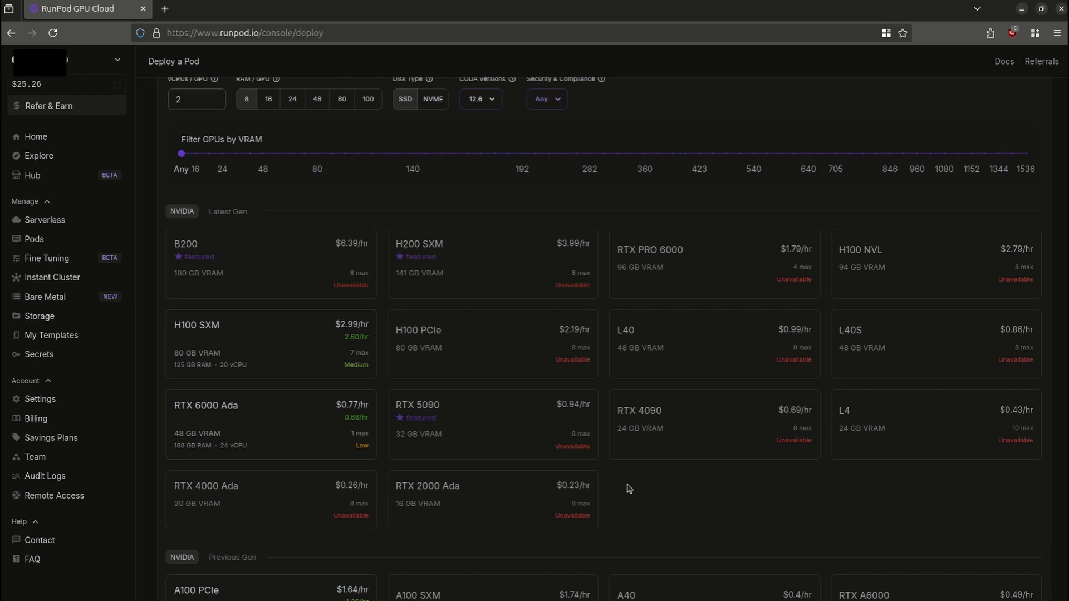
pyautogui.click(277, 422)
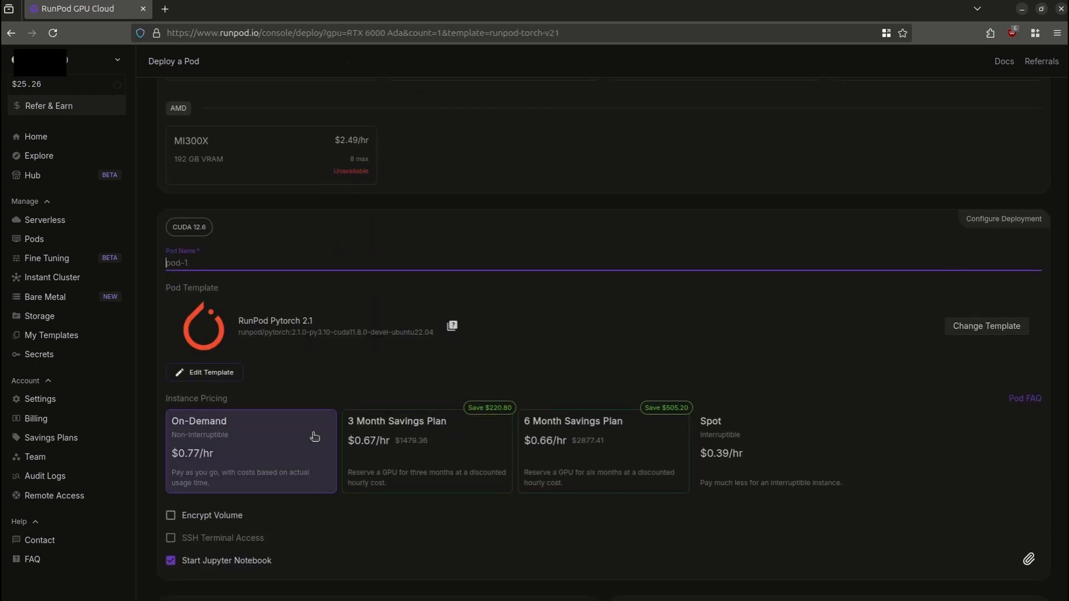
# Change the pod template to "WAN 2.1 Video - ComfyUI Full - T1.0", found by searching "wan", and deploy the pod on demand
pyautogui.click(996, 330)
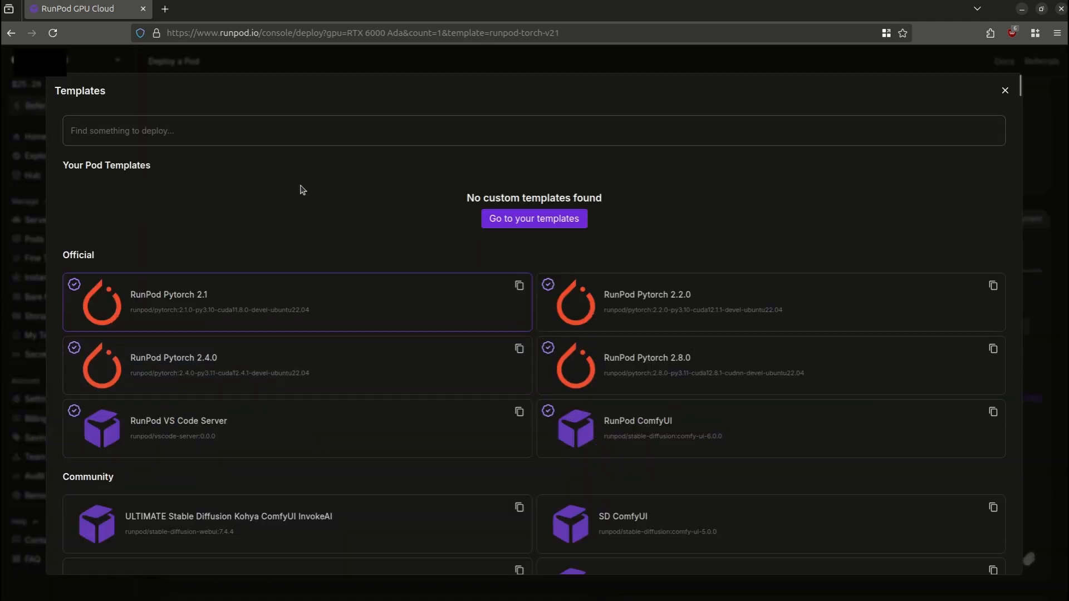
pyautogui.click(295, 129)
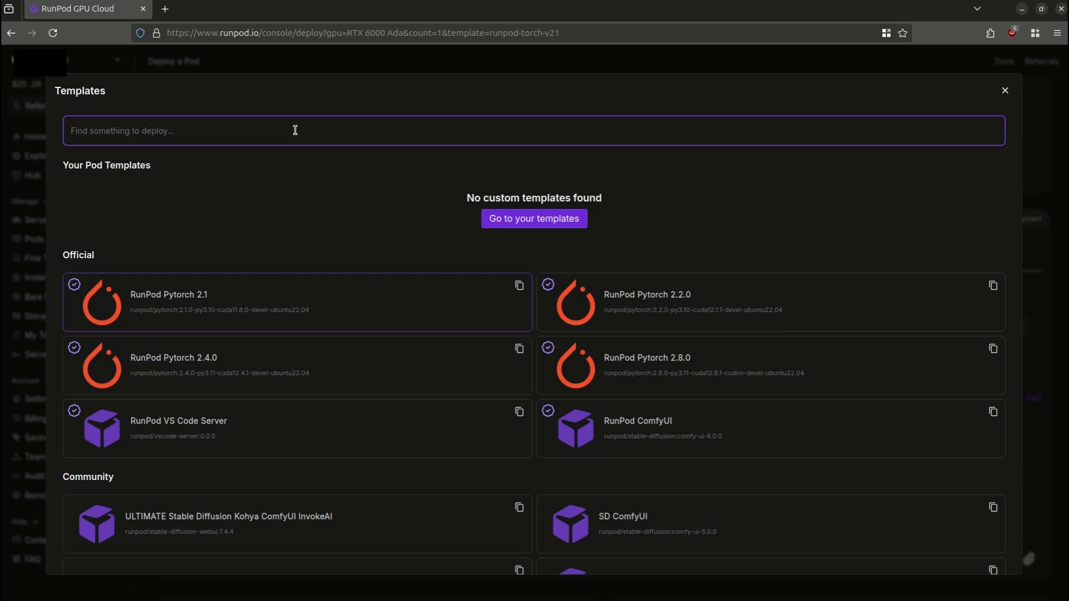
pyautogui.write('wan')
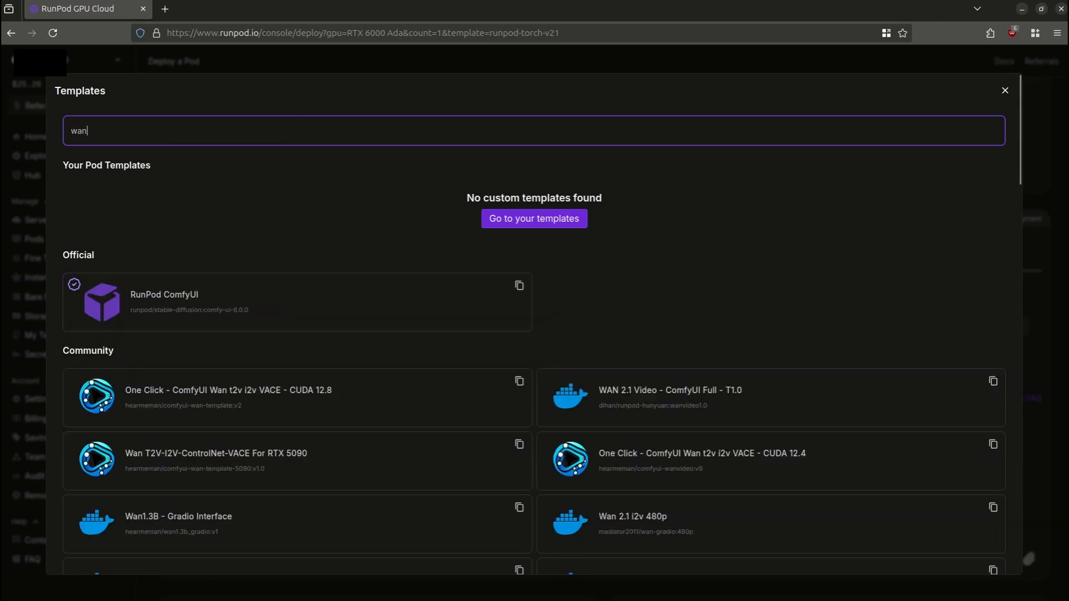
pyautogui.click(742, 397)
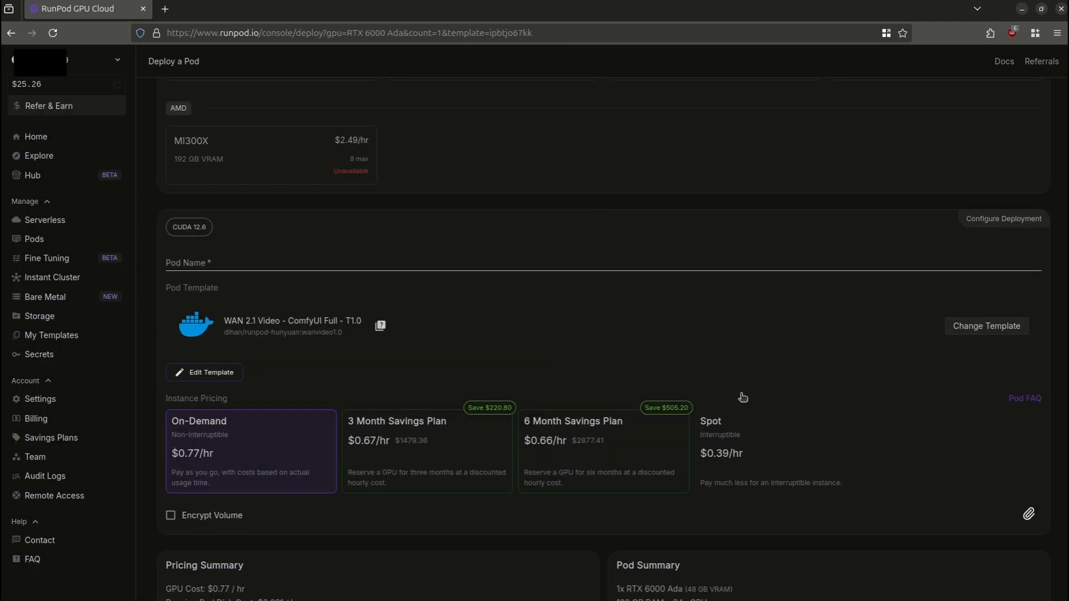
pyautogui.scroll(-2, 739, 343)
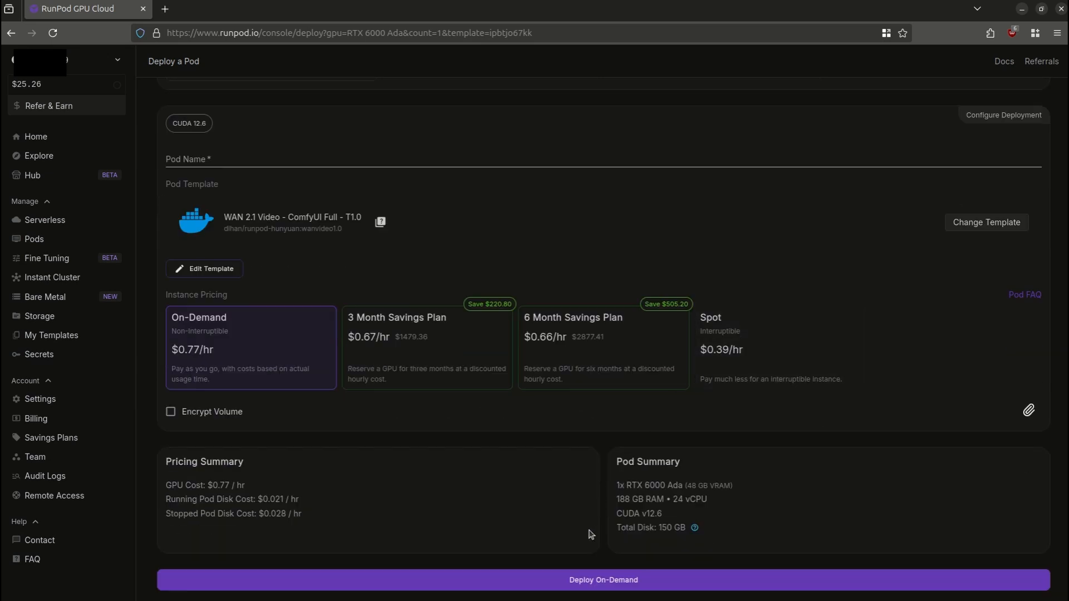
pyautogui.click(582, 580)
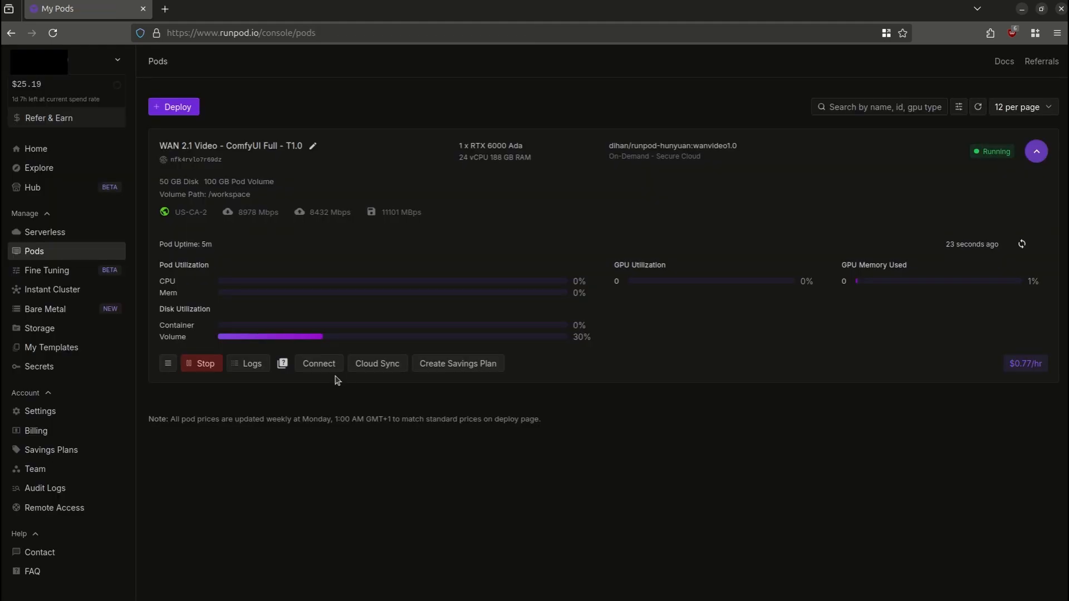
# Start the WAN 2.1 pod's web terminal from its connection options and open it
pyautogui.click(334, 370)
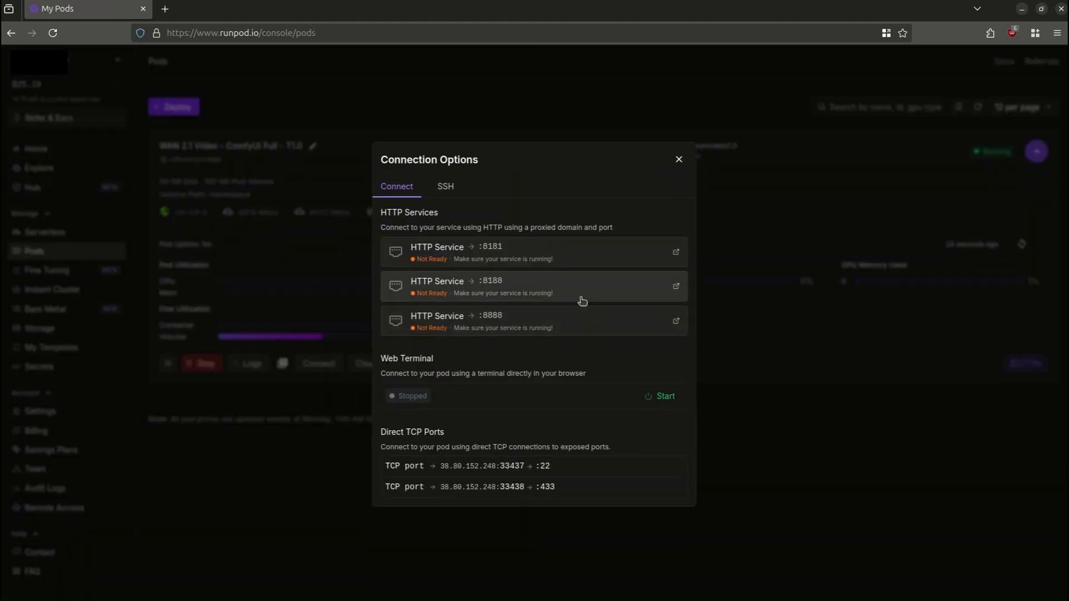
pyautogui.click(673, 396)
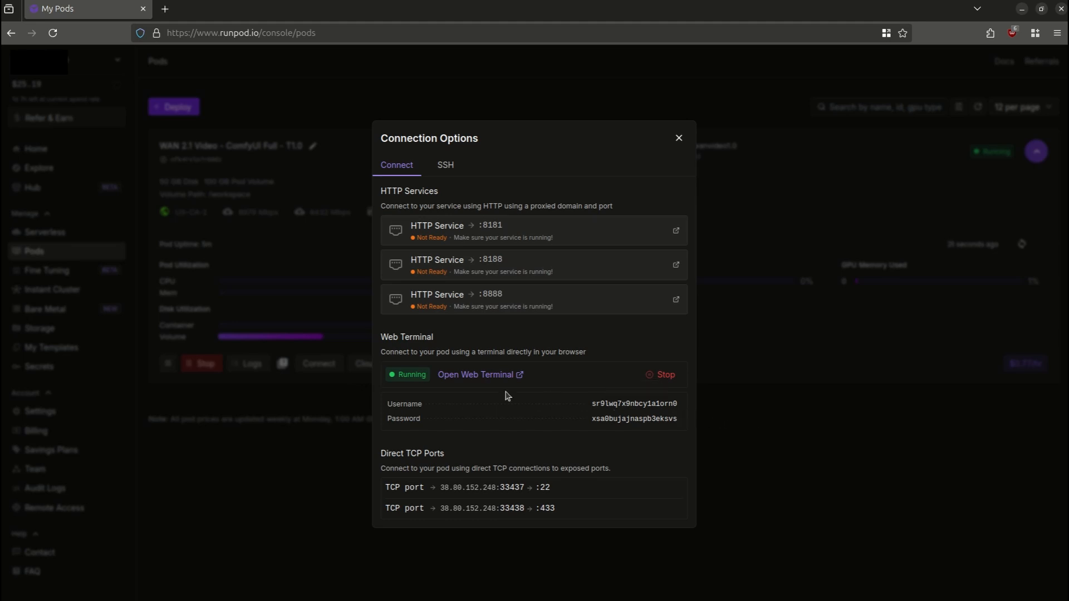
pyautogui.click(477, 375)
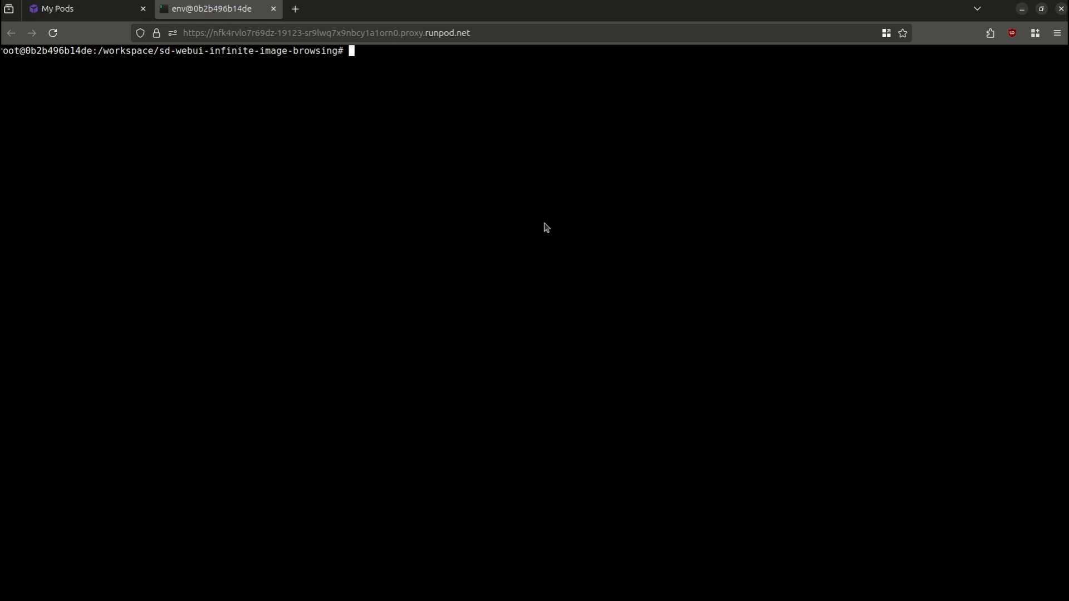
# Go up to /workspace and into the ComfyUI folder in the pod's terminal, listing the contents of both
pyautogui.write('cd ..')
pyautogui.press('Return')
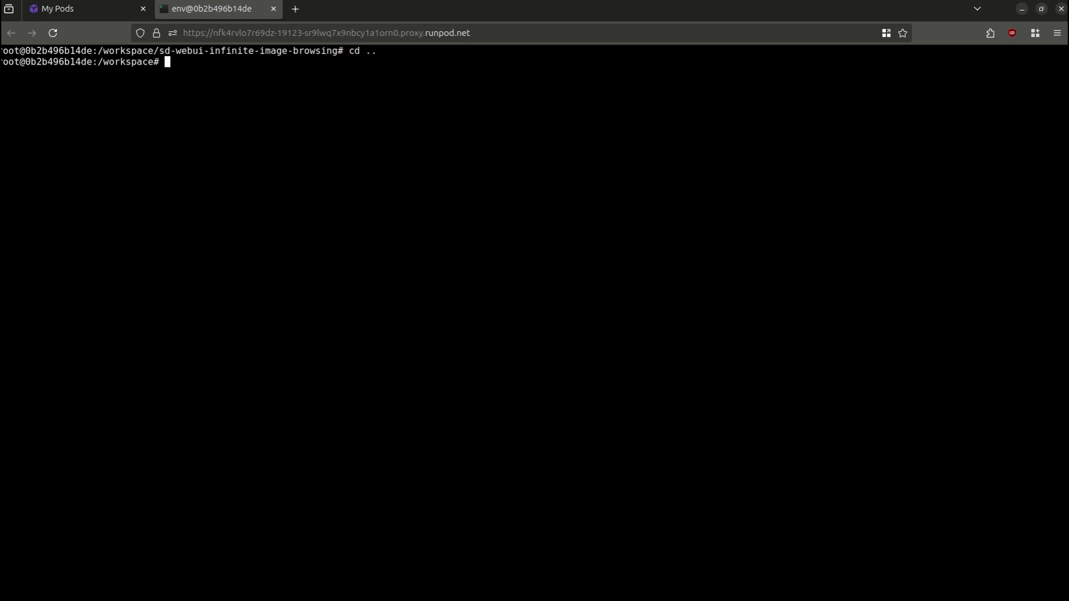
pyautogui.write('ls')
pyautogui.press('Return')
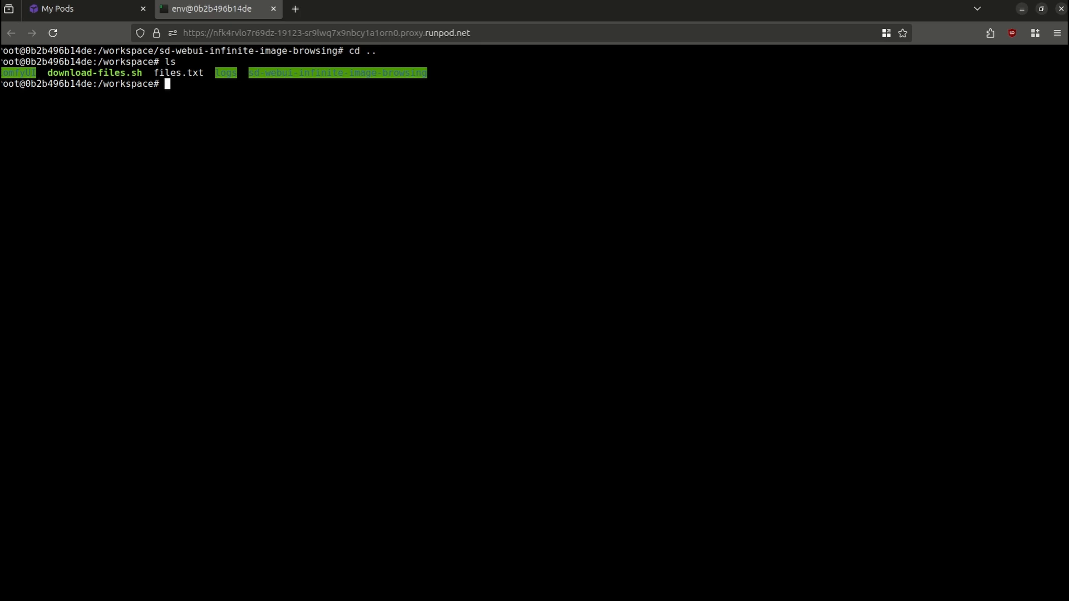
pyautogui.write('cd ComfyUI')
pyautogui.press('Return')
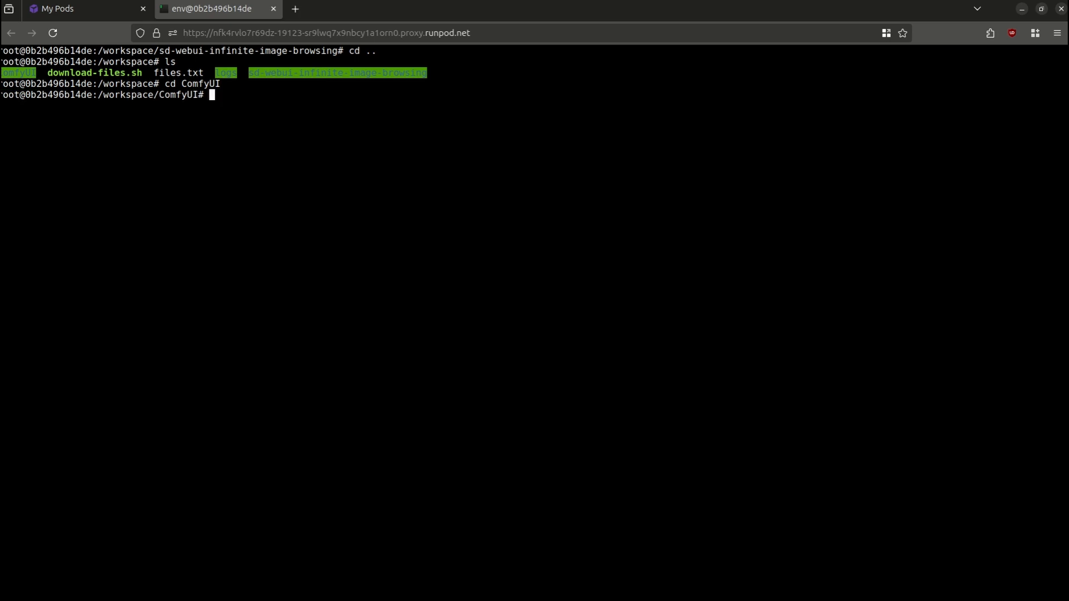
pyautogui.write('ls')
pyautogui.press('Return')
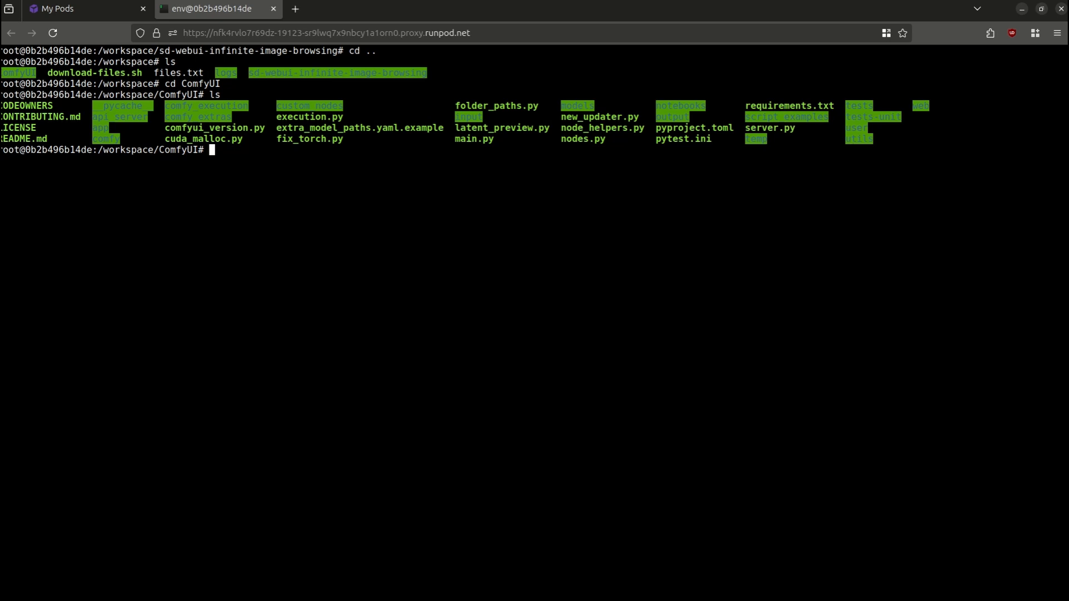
# Go into ComfyUI's models folder and on into diffusion_models, listing the contents of each
pyautogui.write('cd models')
pyautogui.press('Return')
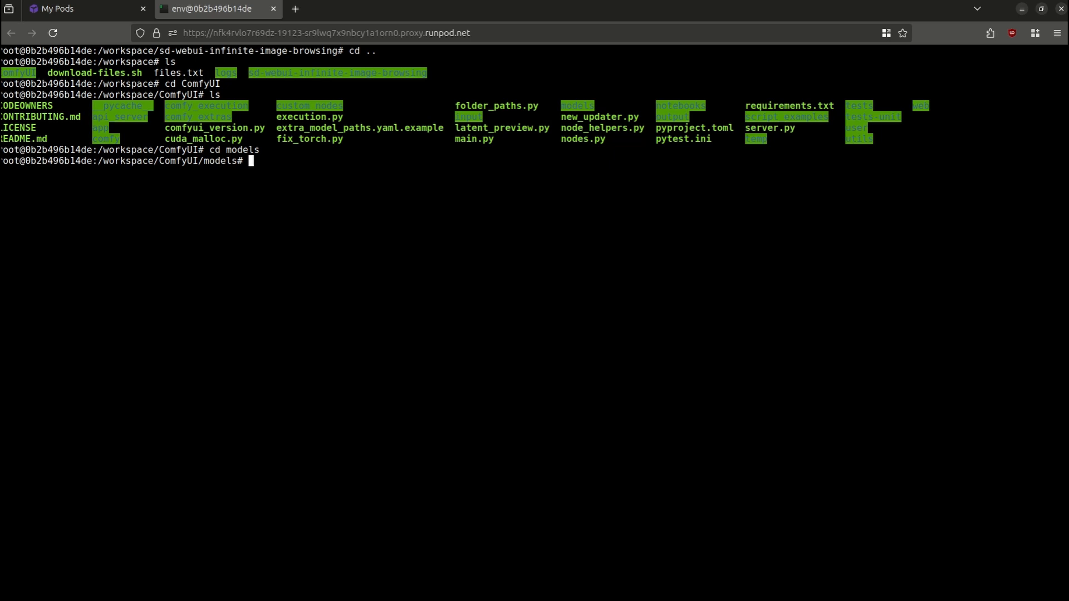
pyautogui.write('ls')
pyautogui.press('Return')
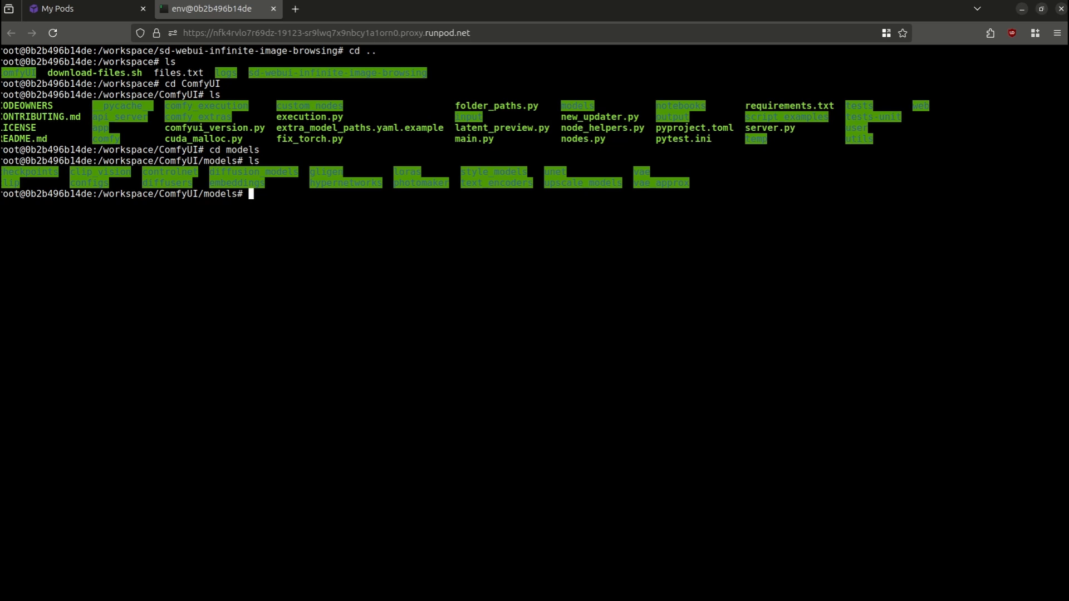
pyautogui.write('cd diffusion_models')
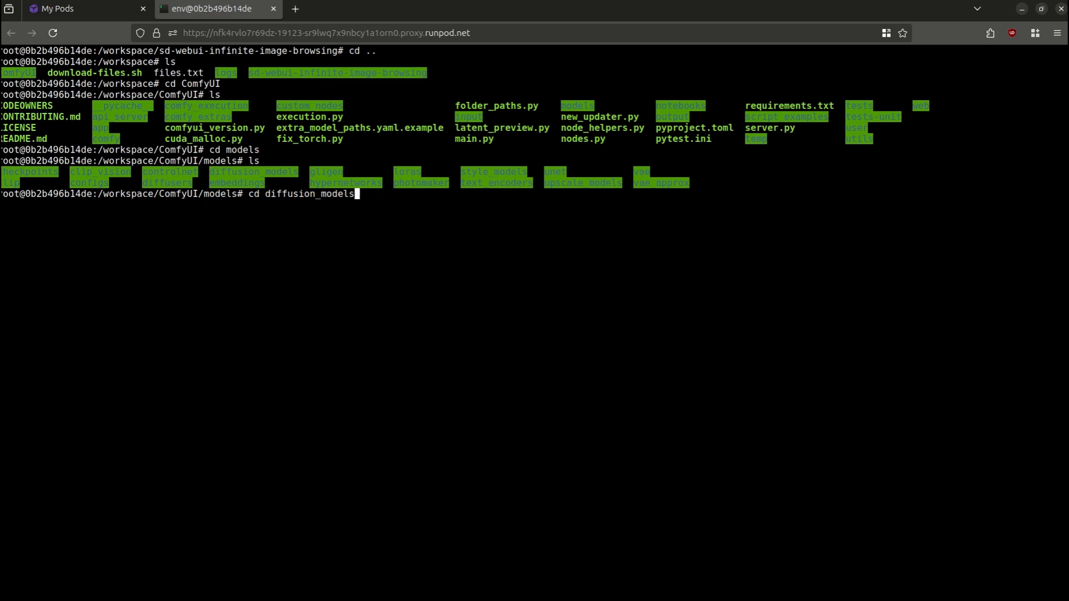
pyautogui.press('Return')
pyautogui.write('ls')
pyautogui.press('Return')
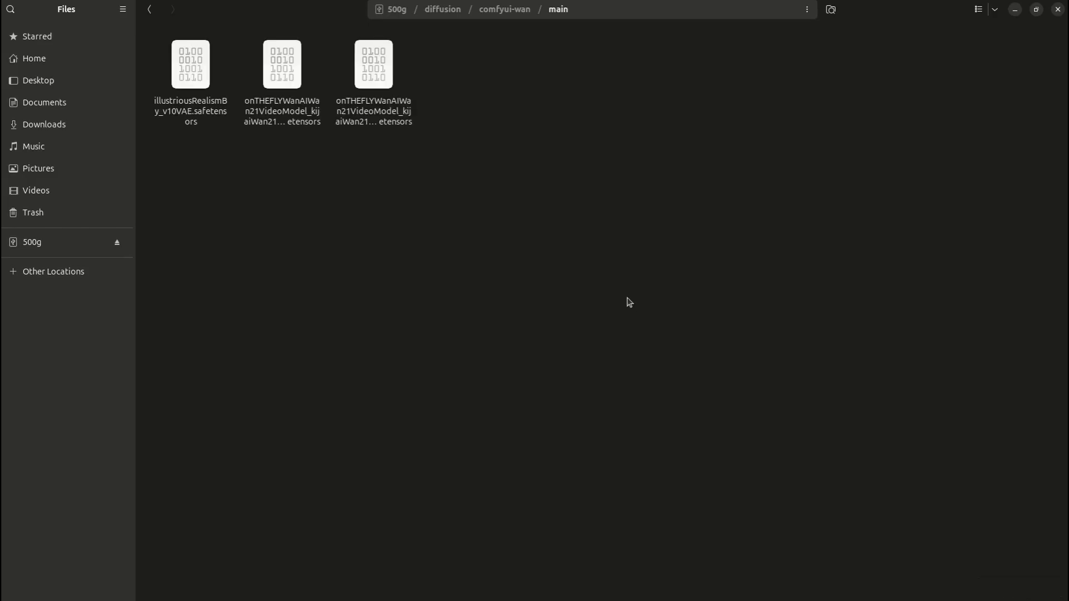
# In the local file manager, open a terminal in the comfyui-wan/main folder and list its files
pyautogui.rightClick(575, 275)
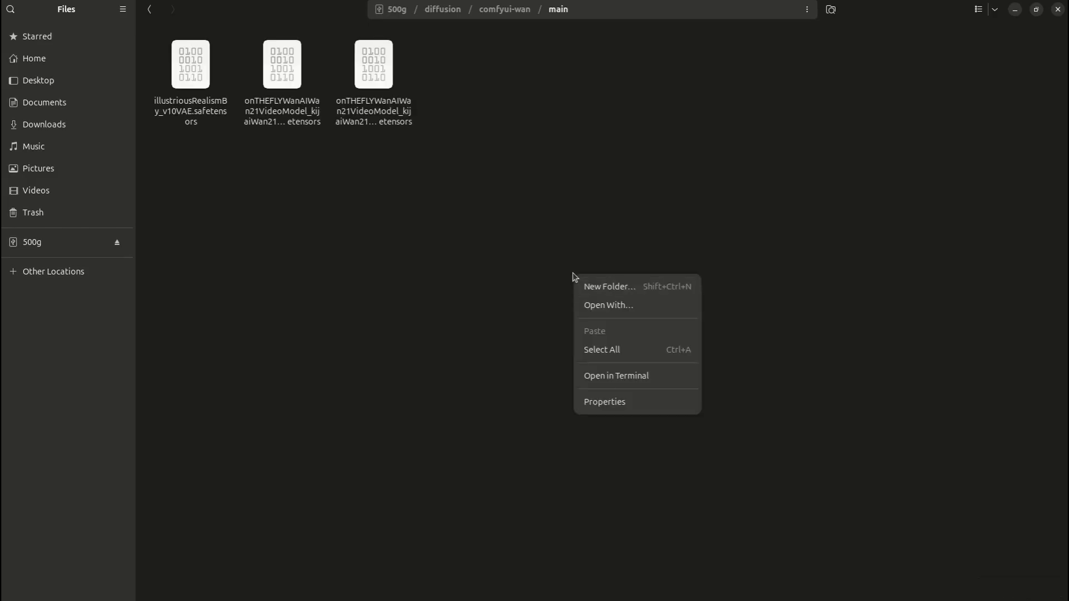
pyautogui.click(623, 377)
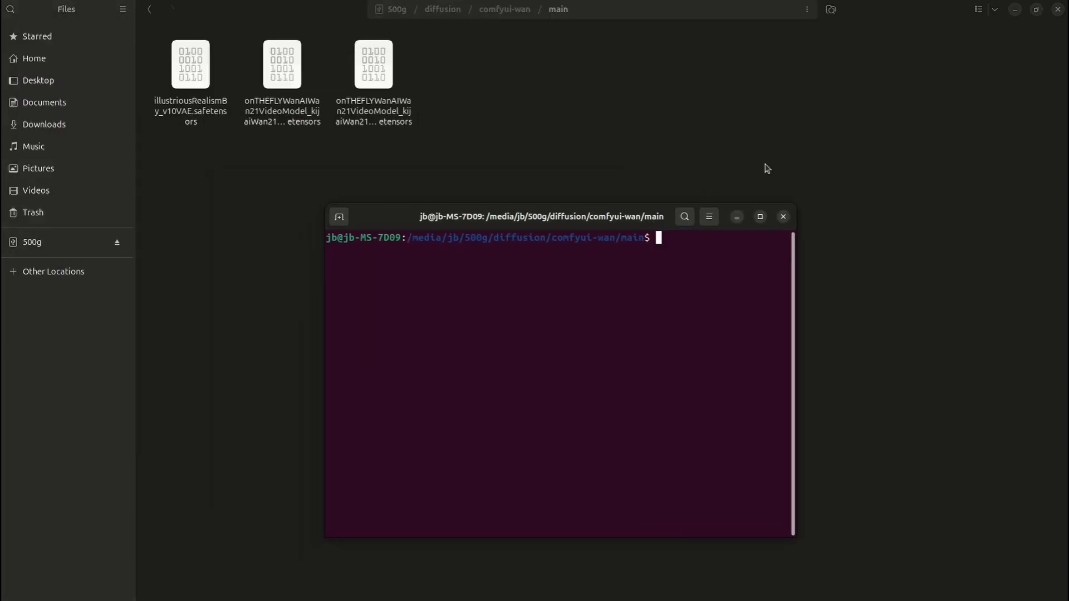
pyautogui.write('ls')
pyautogui.press('Return')
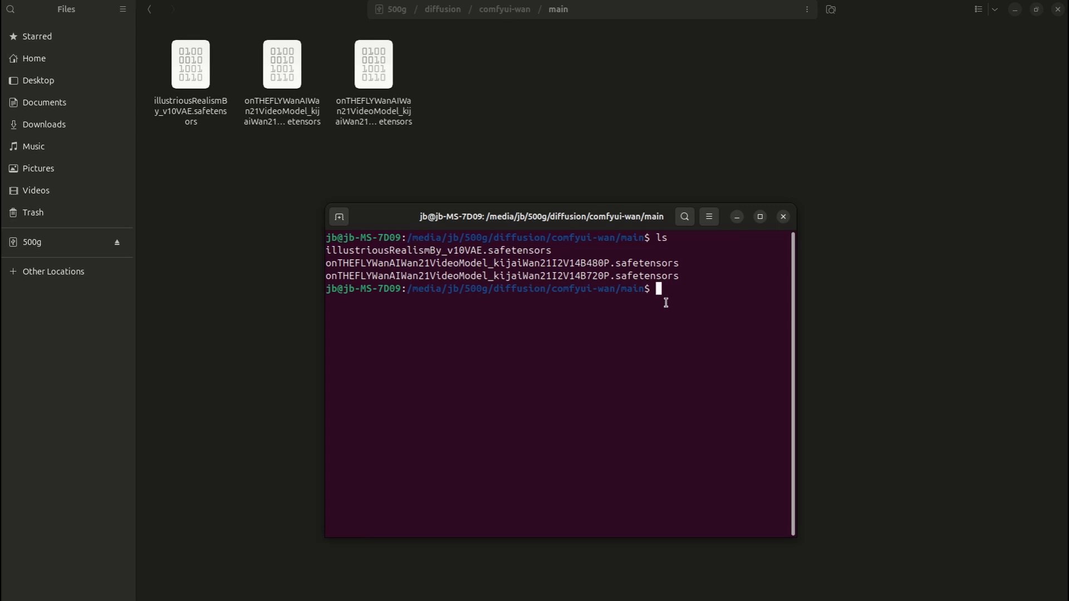
# Send onTHEFLYWanAIWan21VideoModel_kijaiWan21I2V14B720P.safetensors from the local terminal with runpodctl send
pyautogui.write('runpodctl send bounceVt_01.safetensors')
pyautogui.press('BackSpace')
pyautogui.press('BackSpace')
pyautogui.press('BackSpace')
pyautogui.press('BackSpace')
pyautogui.press('BackSpace')
pyautogui.press('BackSpace')
pyautogui.press('BackSpace')
pyautogui.press('BackSpace')
pyautogui.press('BackSpace')
pyautogui.press('BackSpace')
pyautogui.press('BackSpace')
pyautogui.press('BackSpace')
pyautogui.press('BackSpace')
pyautogui.press('BackSpace')
pyautogui.press('BackSpace')
pyautogui.press('BackSpace')
pyautogui.press('BackSpace')
pyautogui.press('BackSpace')
pyautogui.press('BackSpace')
pyautogui.press('BackSpace')
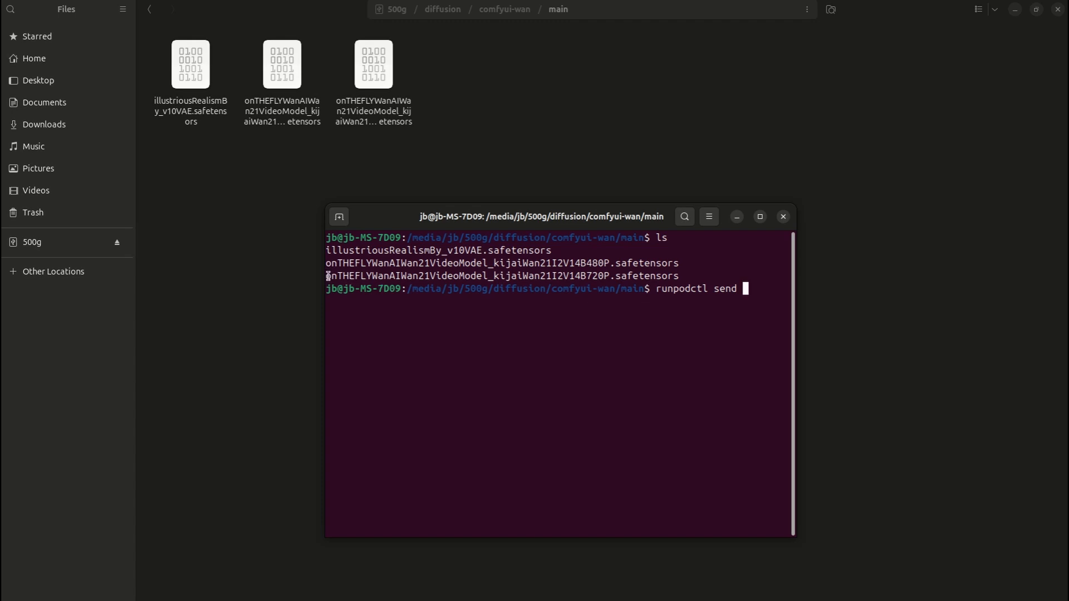
pyautogui.moveTo(327, 276); pyautogui.dragTo(678, 277)
pyautogui.middleClick(679, 276)
pyautogui.press('Return')
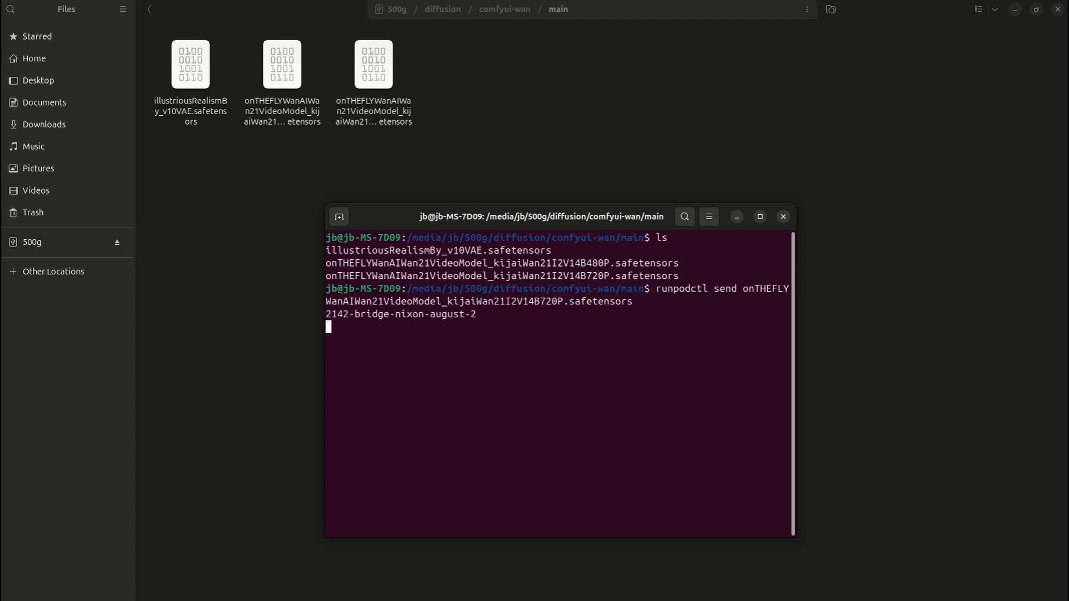
# Copy the runpodctl receive command with its one-time transfer code and run it in the pod's diffusion_models folder
pyautogui.moveTo(326, 391); pyautogui.dragTo(580, 392)
pyautogui.hotkey('ctrl', 'c')
pyautogui.rightClick(579, 393)
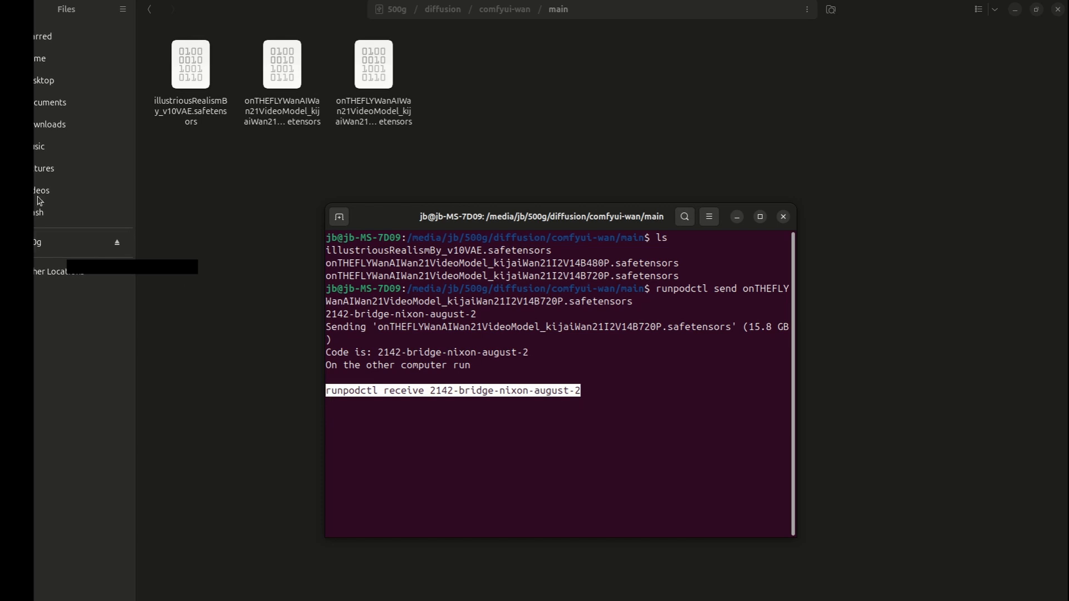
pyautogui.click(17, 17)
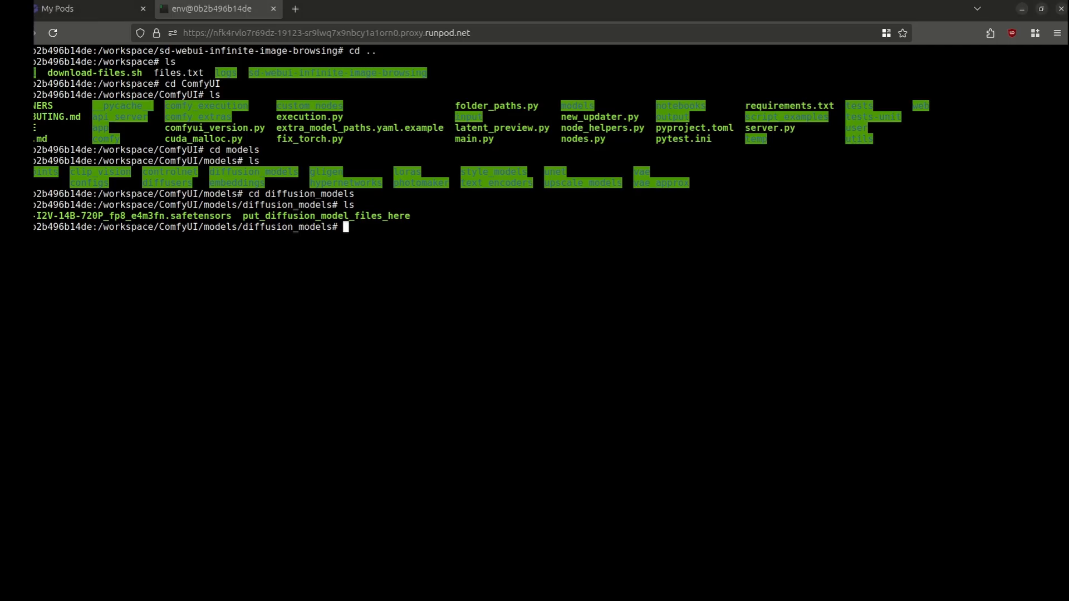
pyautogui.hotkey('ctrl', 'v')
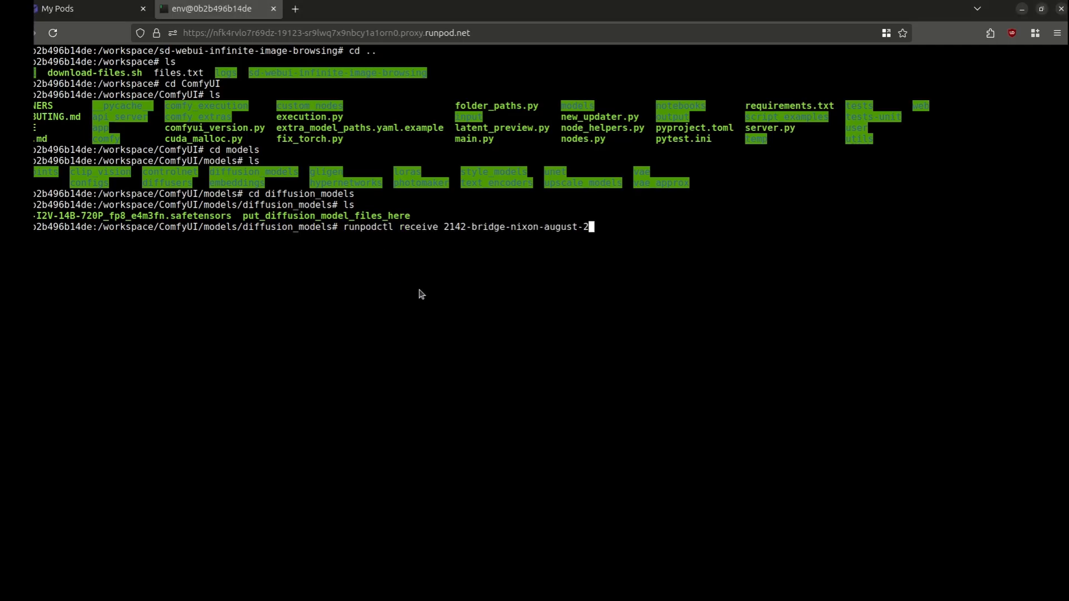
pyautogui.press('Return')
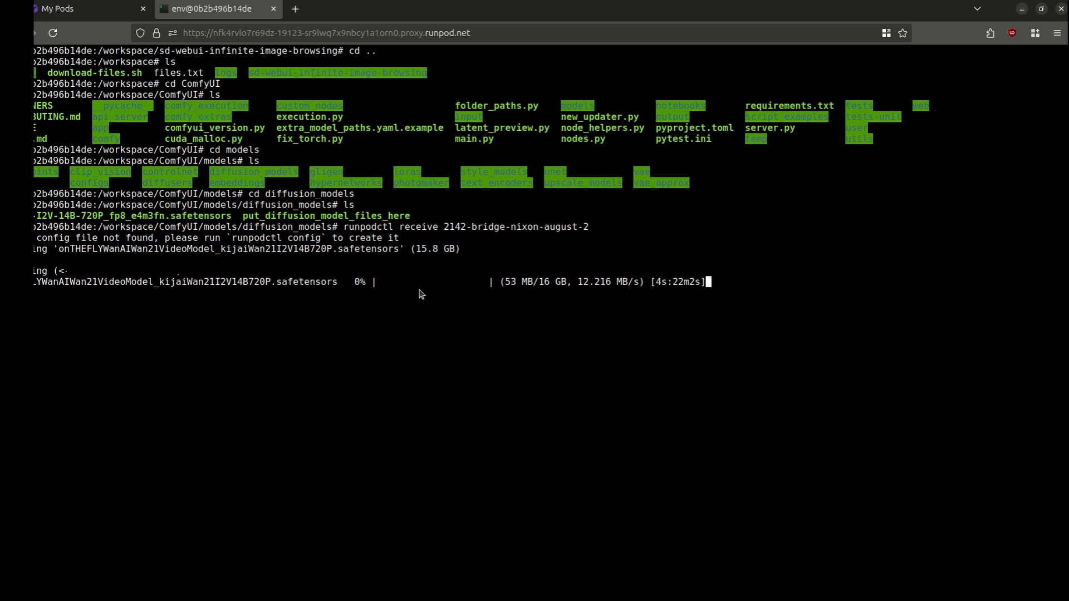
# Open ComfyUI from the pod's connection options through the HTTP service on port 8188
pyautogui.click(103, 10)
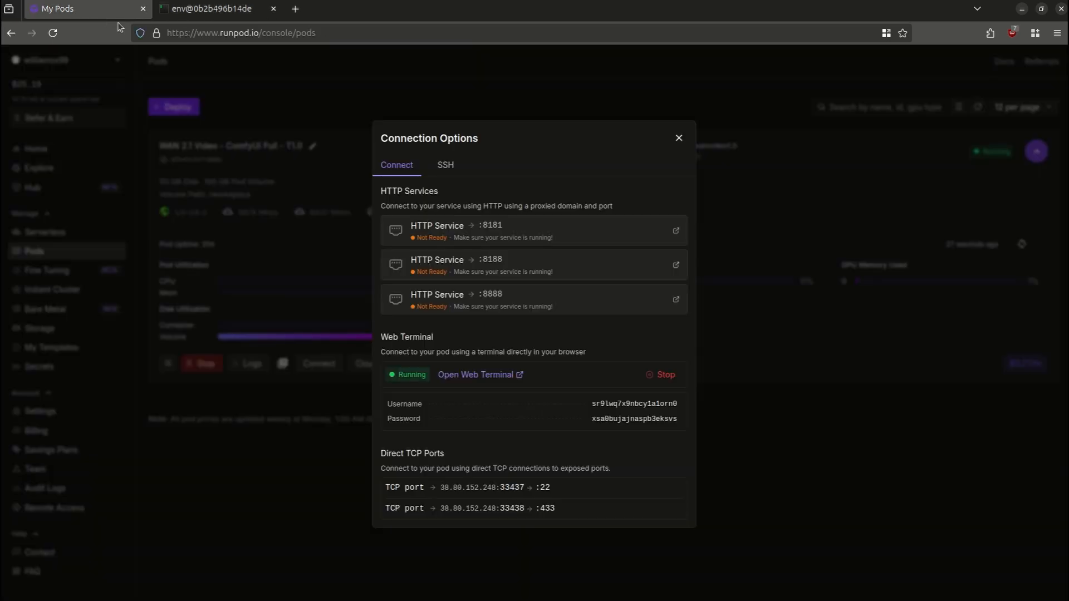
pyautogui.click(504, 261)
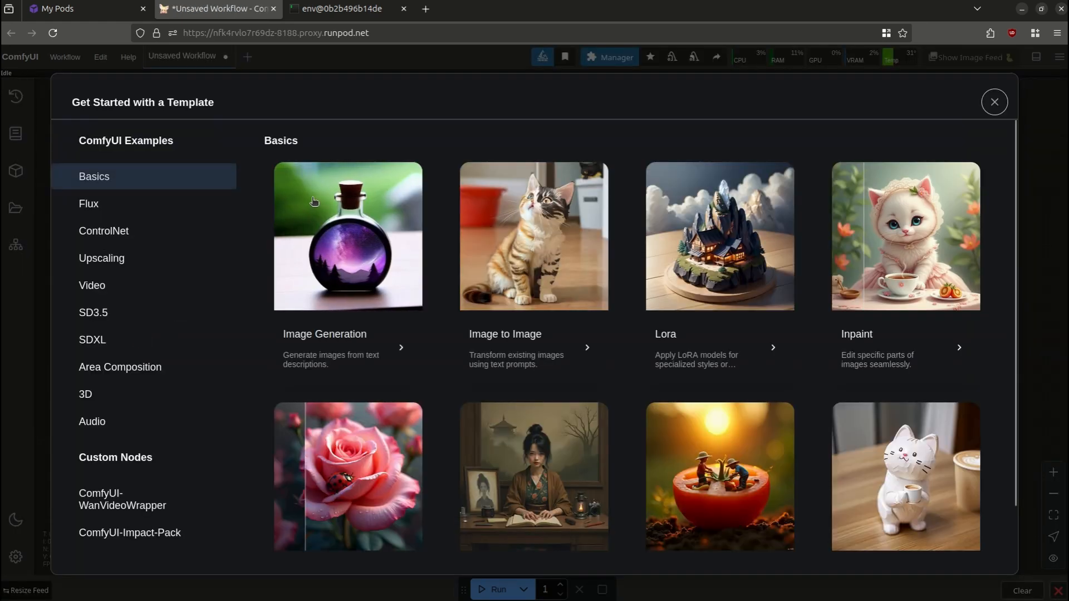
# Load the Wan 2.1 Image to Video template from the Video examples and dismiss the missing models notice
pyautogui.click(167, 285)
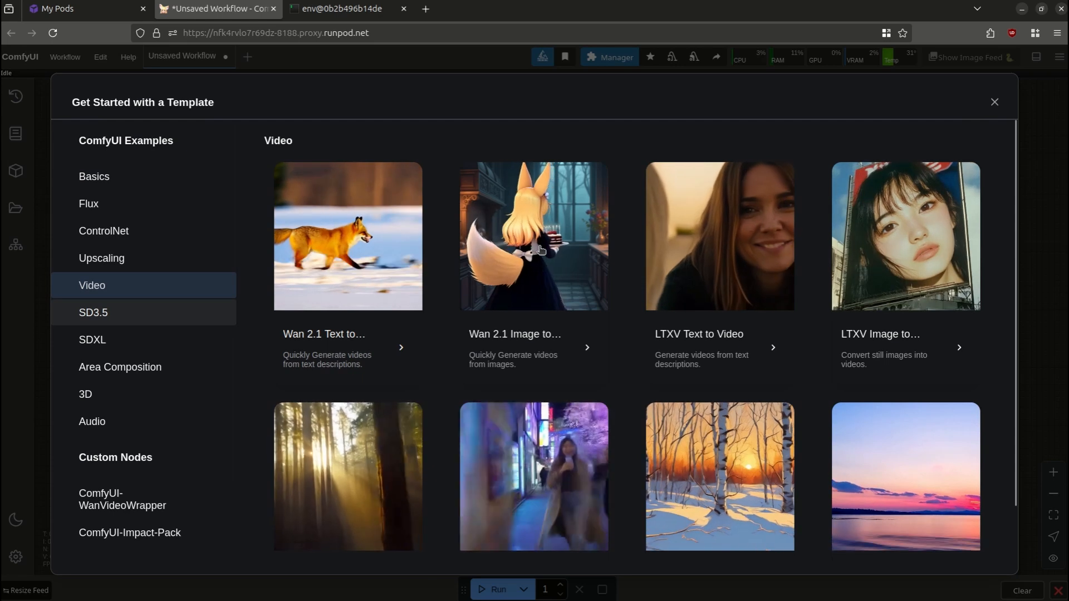
pyautogui.scroll(-2, 537, 234)
pyautogui.scroll(2, 534, 218)
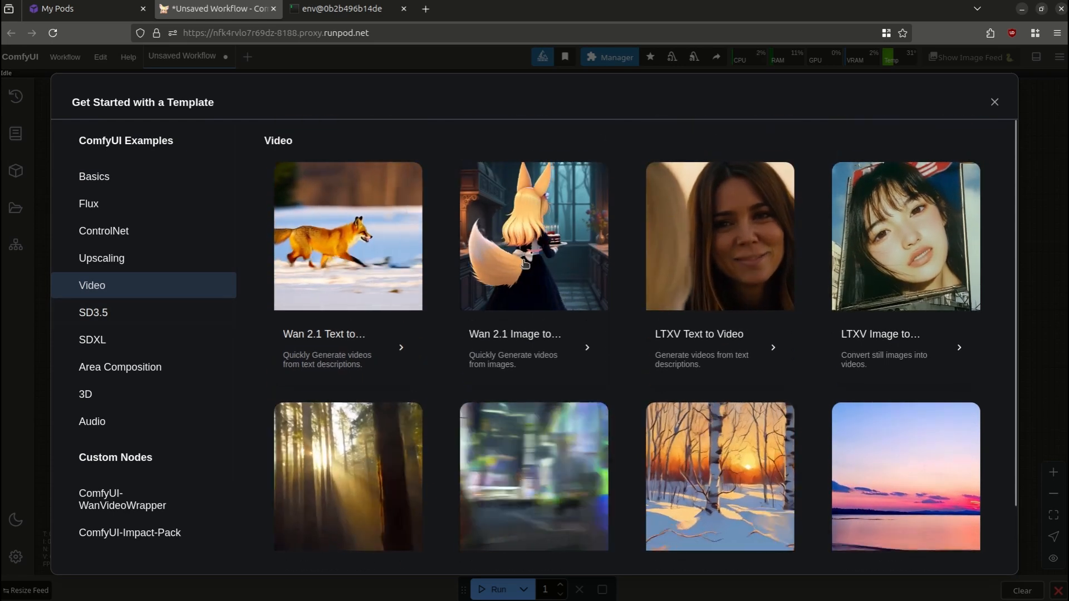
pyautogui.click(527, 266)
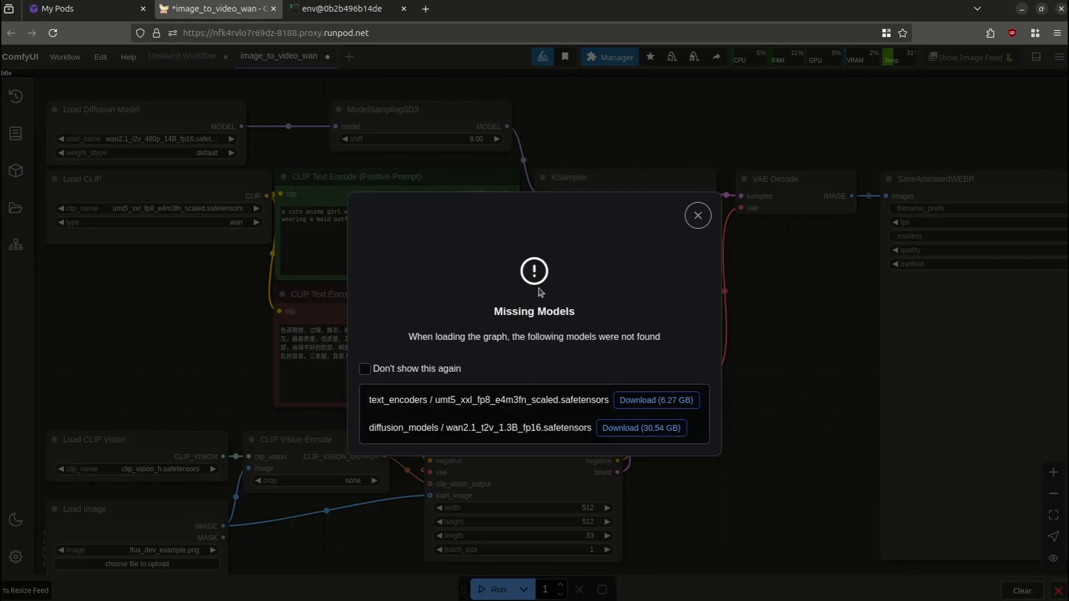
pyautogui.click(696, 216)
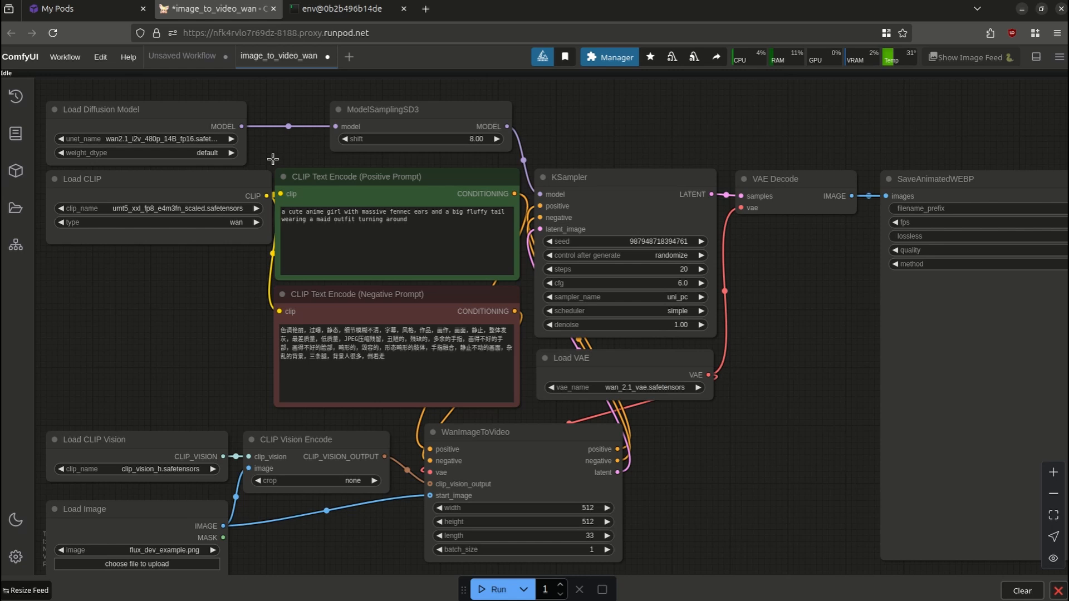
# Set the diffusion model to onTHEFLYWanAIWan21VideoModel_kijaiWan21I2V14B720P.safetensors and the Load CLIP model to umt5_xxl_fp16.safetensors
pyautogui.click(230, 138)
pyautogui.click(231, 139)
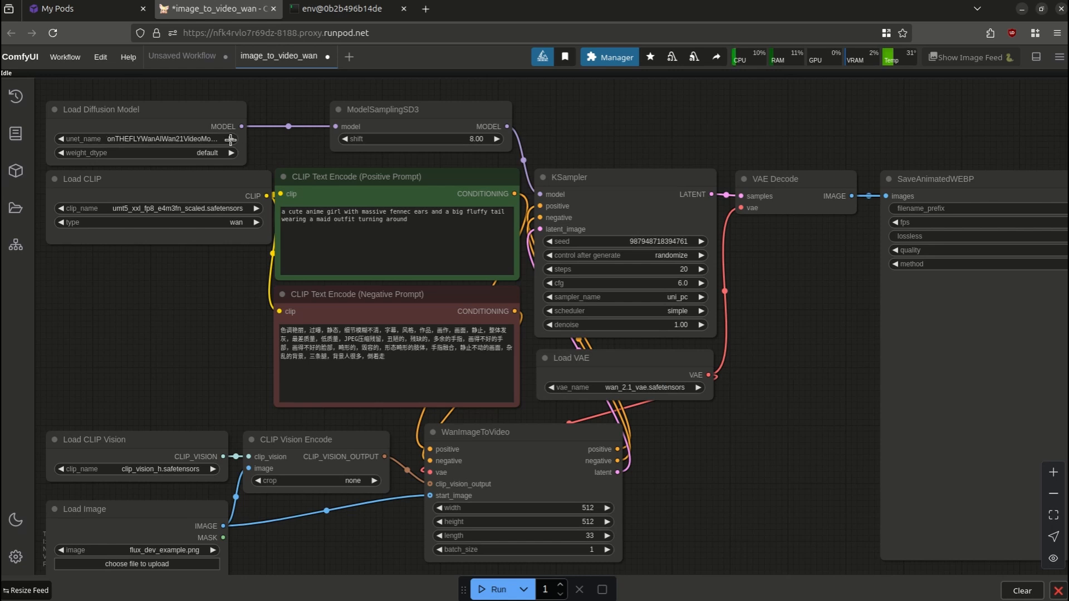
pyautogui.click(256, 209)
# Set the KSampler node's steps to 30 and its cfg to 7.0
pyautogui.scroll(-3, 358, 433)
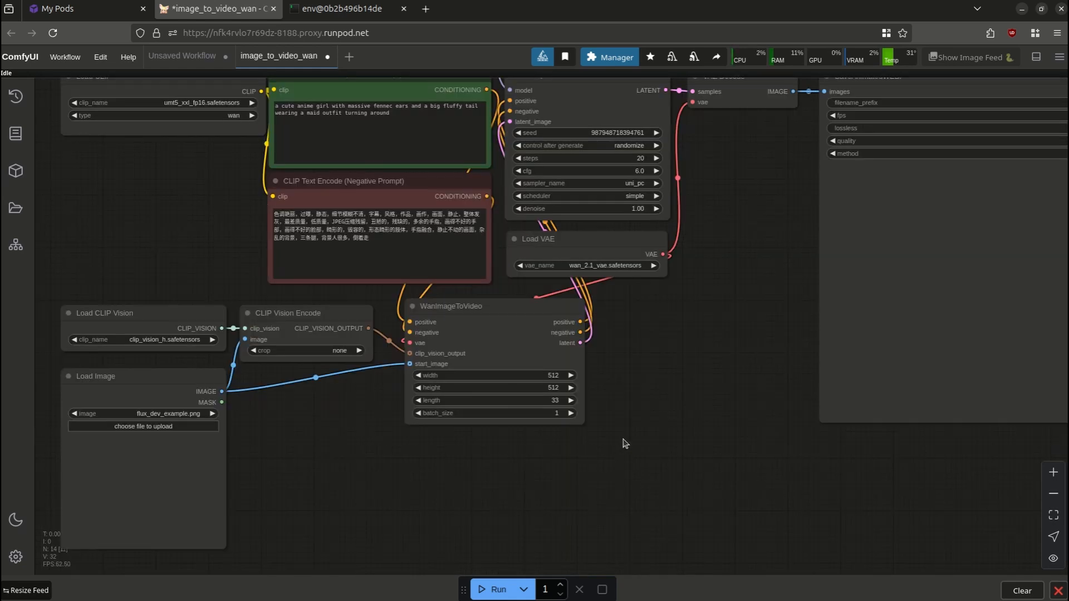
pyautogui.scroll(3, 670, 239)
pyautogui.click(670, 237)
pyautogui.click(670, 237)
pyautogui.click(670, 237)
pyautogui.click(670, 237)
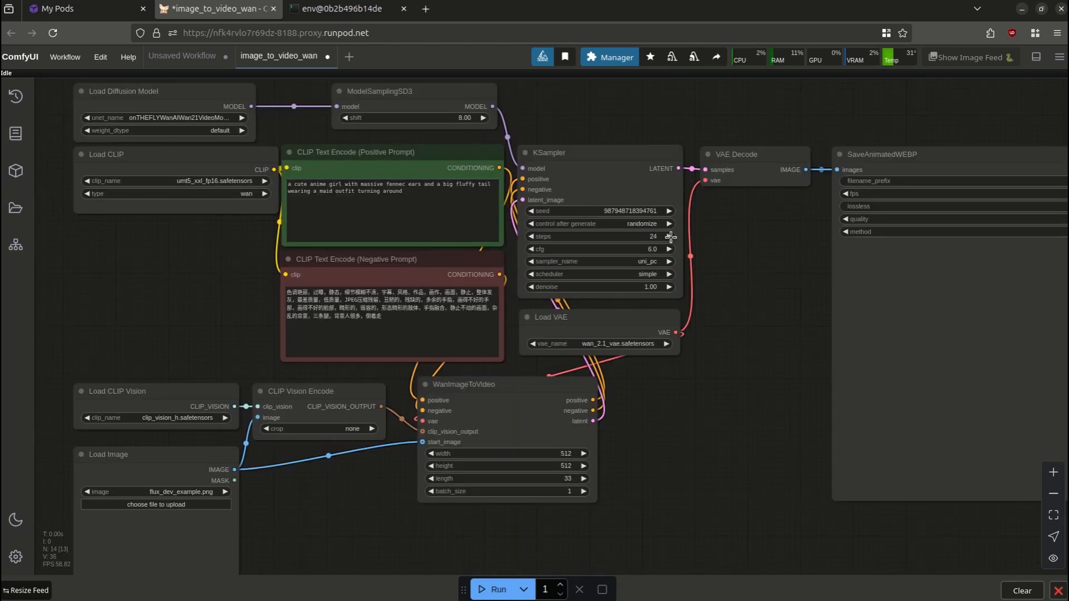
pyautogui.click(669, 237)
pyautogui.click(669, 250)
pyautogui.click(669, 250)
# Set the WanImageToVideo node's length to 89
pyautogui.moveTo(744, 299); pyautogui.dragTo(794, 257)
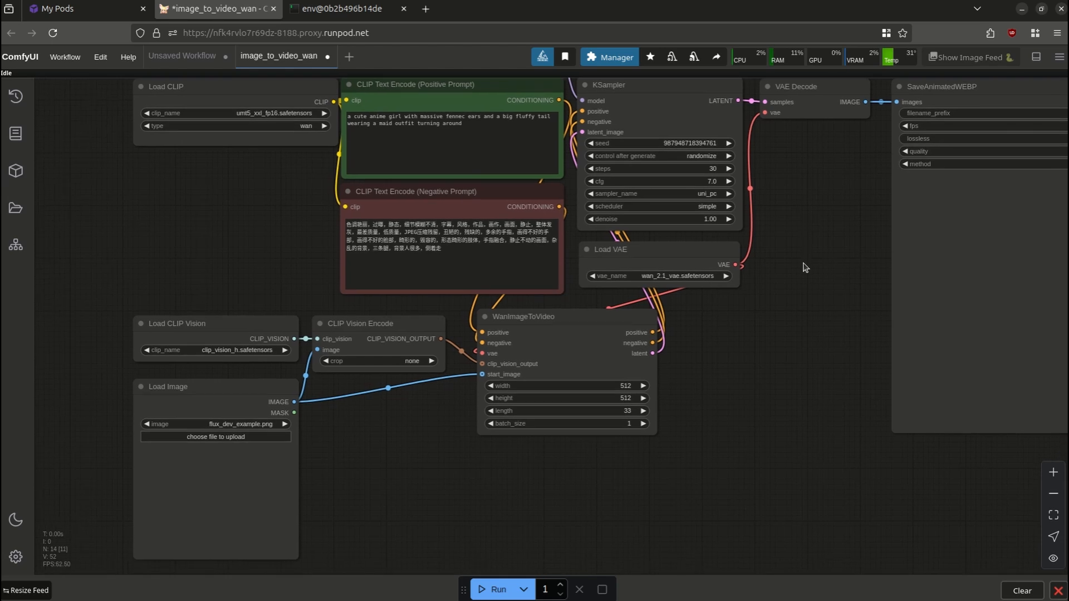
pyautogui.click(644, 411)
pyautogui.click(643, 411)
pyautogui.click(643, 411)
pyautogui.click(644, 411)
pyautogui.click(643, 411)
pyautogui.click(491, 411)
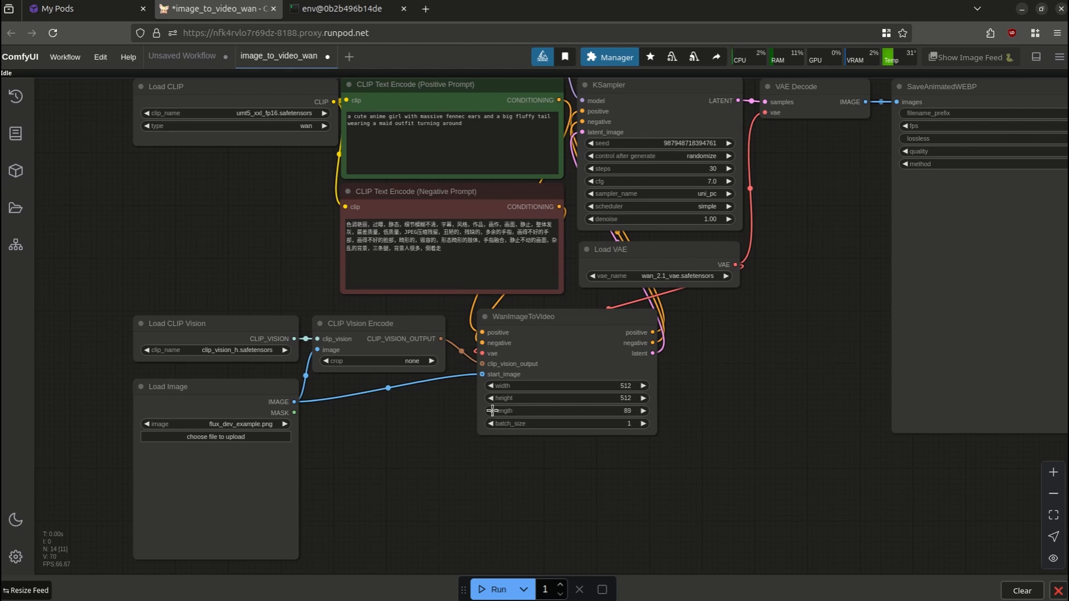